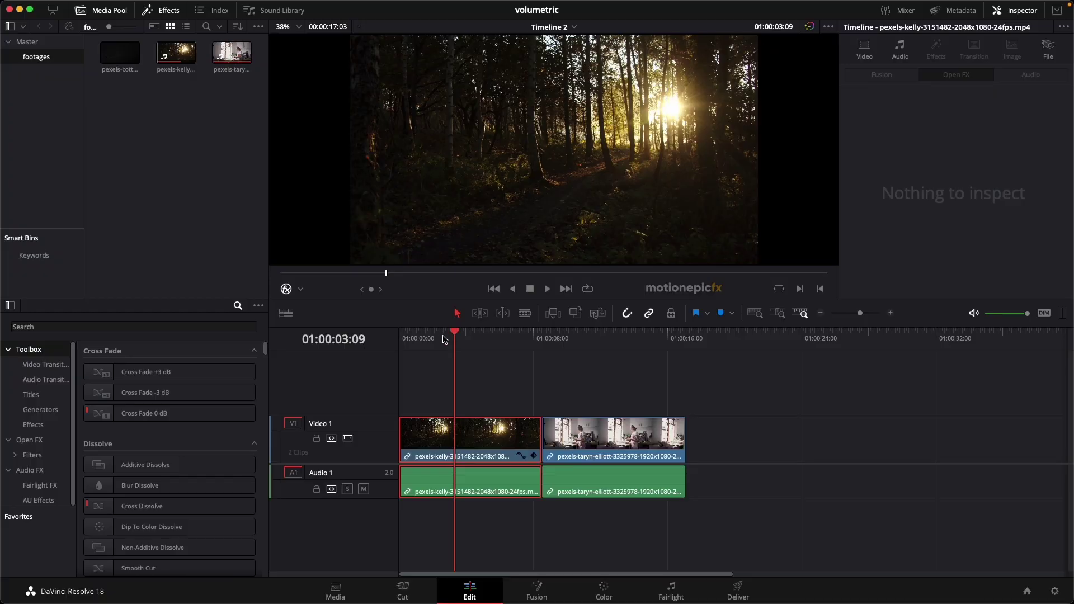
Step: Scrub the playhead across the forest clip and on into the kitchen clip to preview both
{"action": "left_click_drag", "start_coordinate": [444, 339], "coordinate": [487, 348]}
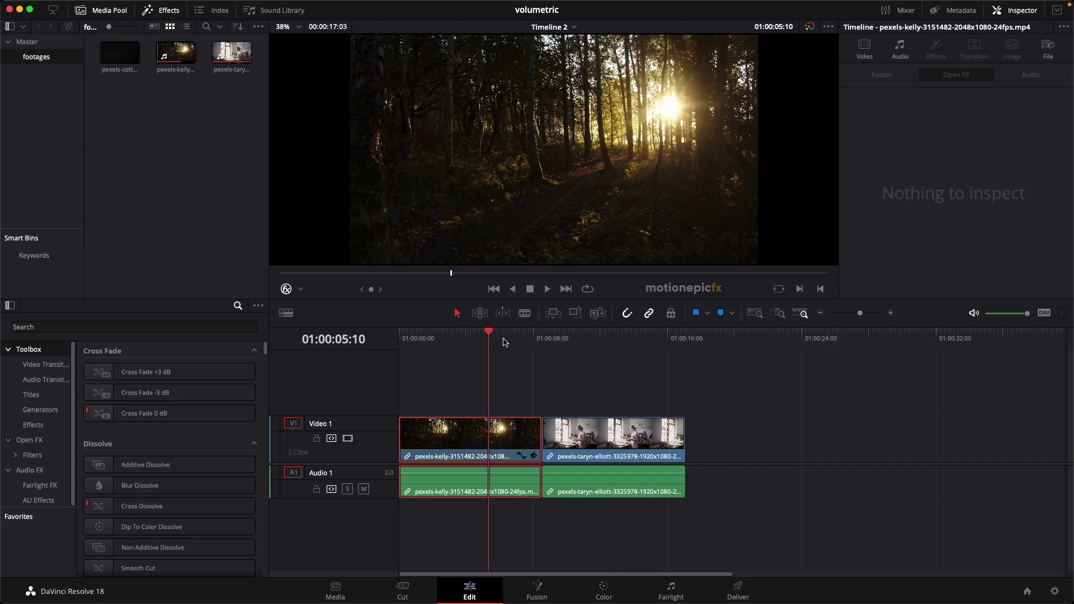
{"action": "left_click_drag", "start_coordinate": [505, 343], "coordinate": [595, 341]}
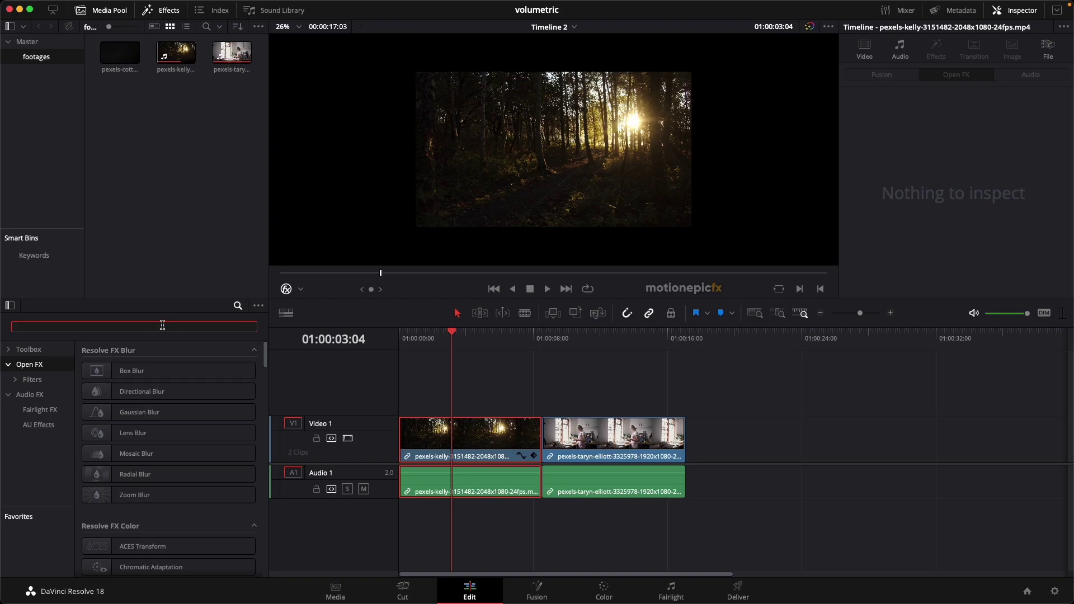
Step: Search the effects for 'ligh' and browse the categories until Open FX shows Light Rays
{"action": "type", "text": "light"}
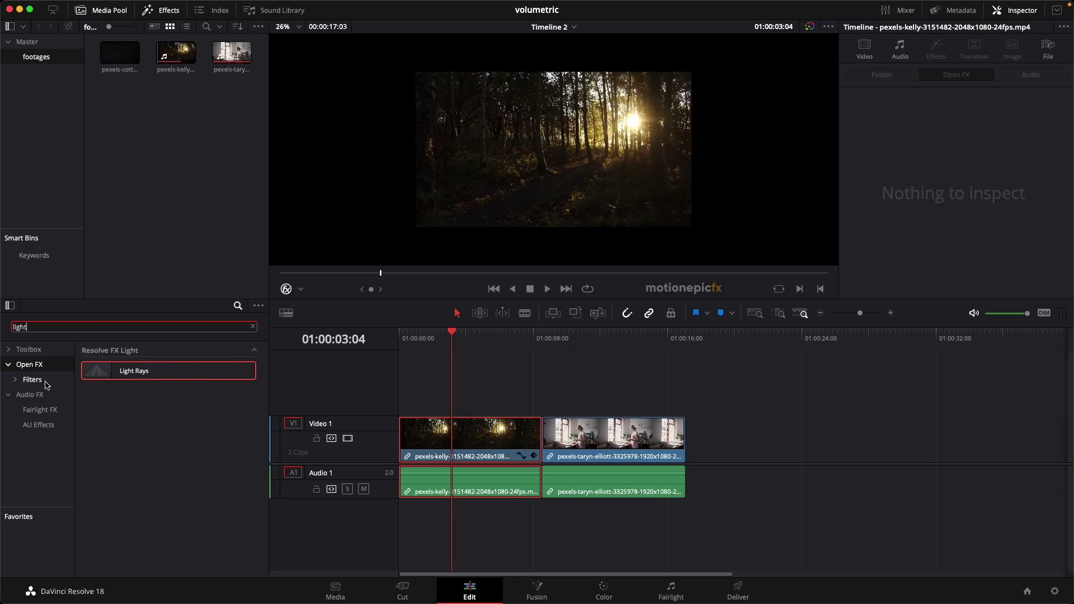
{"action": "left_click", "coordinate": [45, 353]}
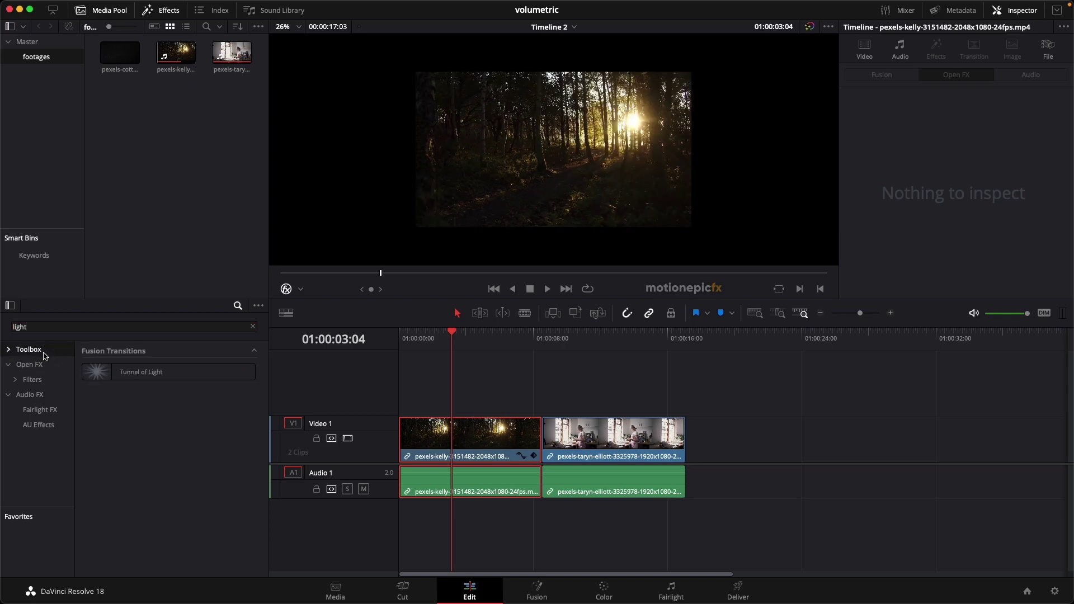
{"action": "left_click", "coordinate": [35, 380]}
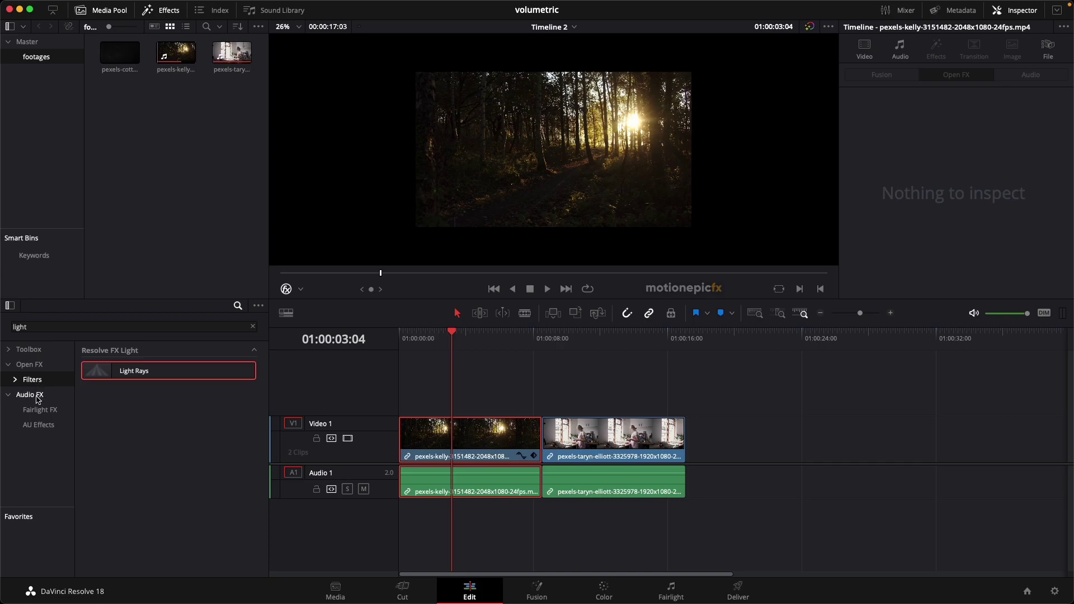
{"action": "left_click", "coordinate": [37, 397]}
{"action": "left_click", "coordinate": [38, 410]}
{"action": "left_click", "coordinate": [40, 425]}
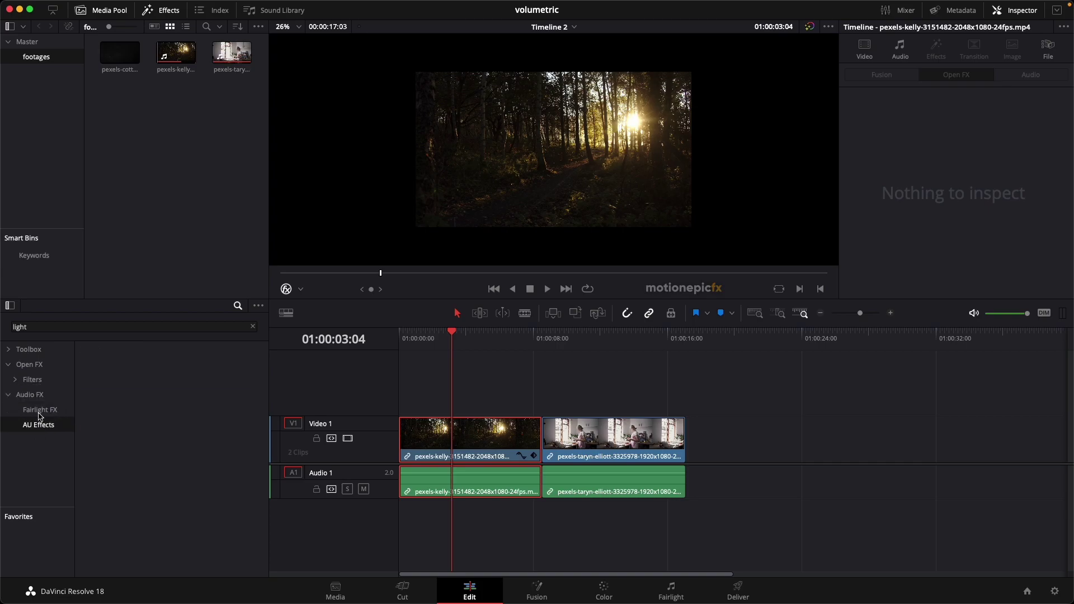
{"action": "left_click", "coordinate": [38, 370]}
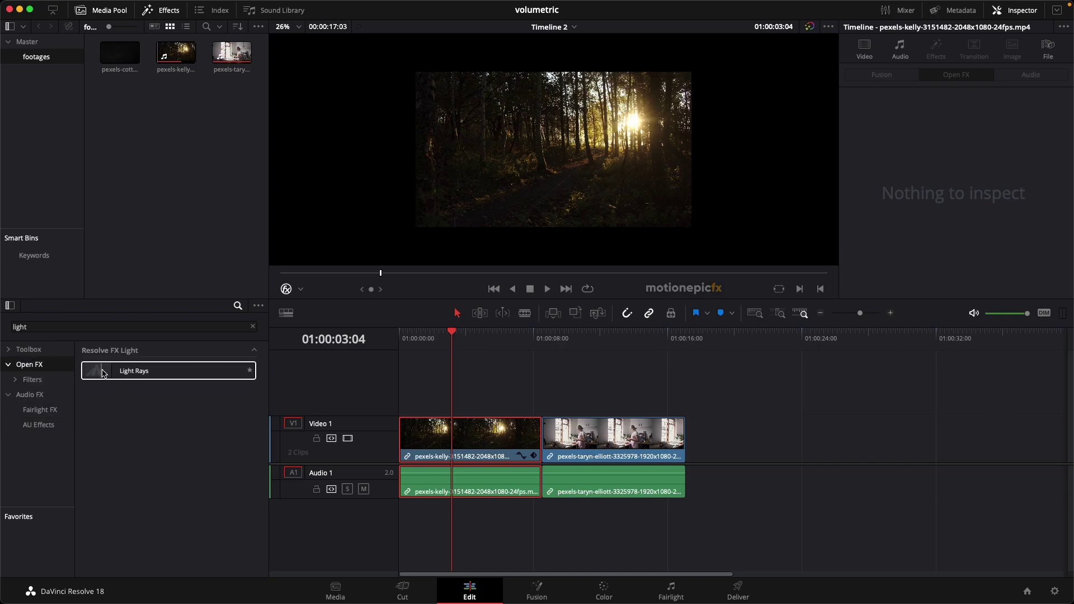
Step: Apply Light Rays to the forest clip and nudge the rays' source position slightly
{"action": "left_click", "coordinate": [142, 372]}
{"action": "left_click_drag", "start_coordinate": [144, 374], "coordinate": [415, 445]}
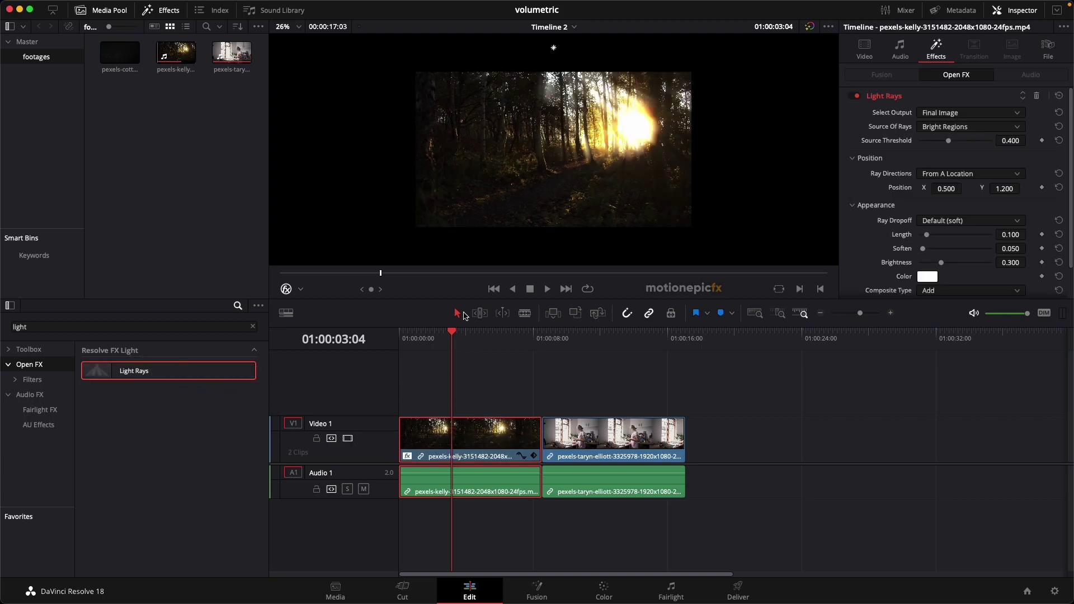
{"action": "left_click", "coordinate": [467, 346]}
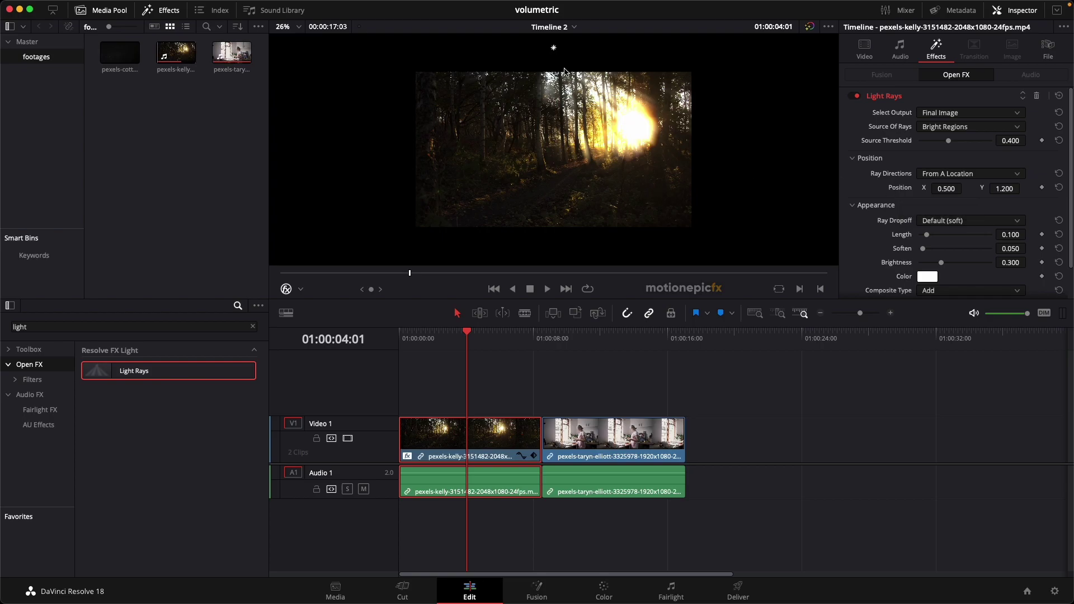
{"action": "left_click_drag", "start_coordinate": [554, 49], "coordinate": [556, 56]}
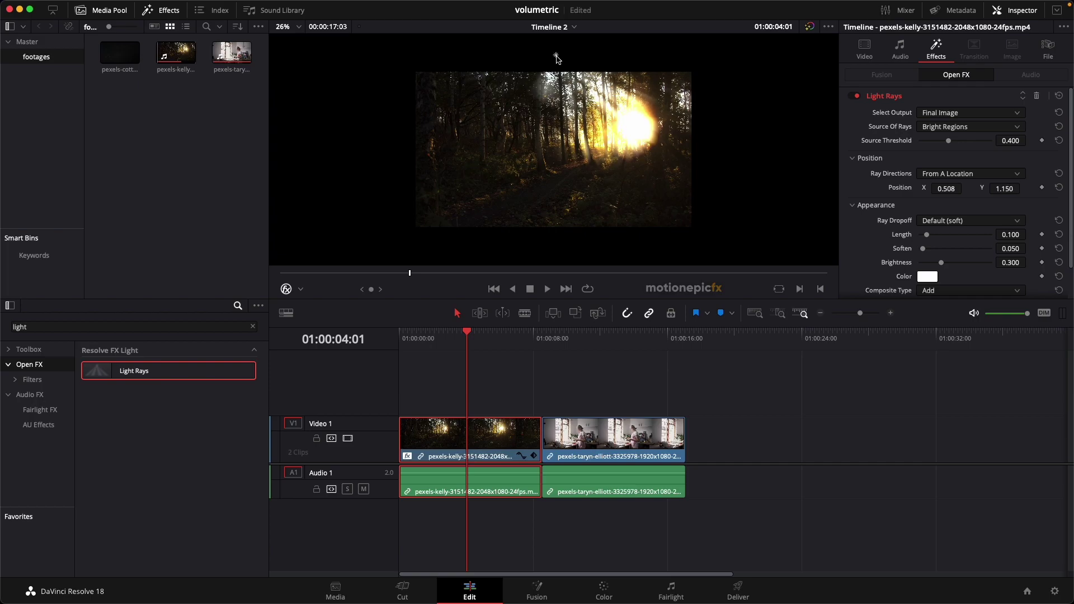
Step: Set the viewer overlay to Open FX Overlay to show the Light Rays on-screen control
{"action": "left_click", "coordinate": [288, 290]}
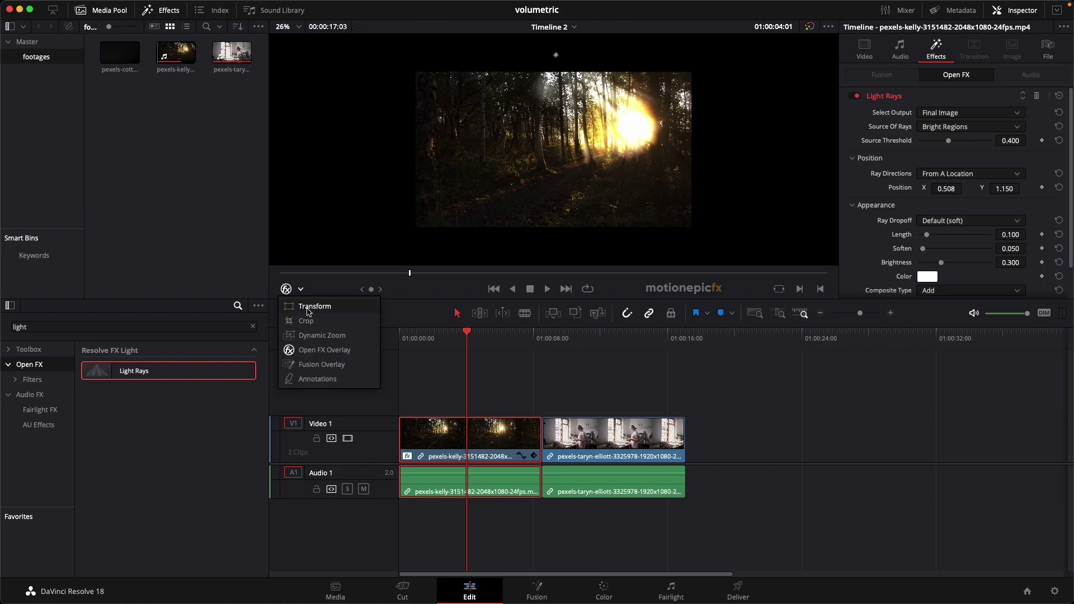
{"action": "left_click", "coordinate": [309, 307]}
{"action": "left_click", "coordinate": [287, 291]}
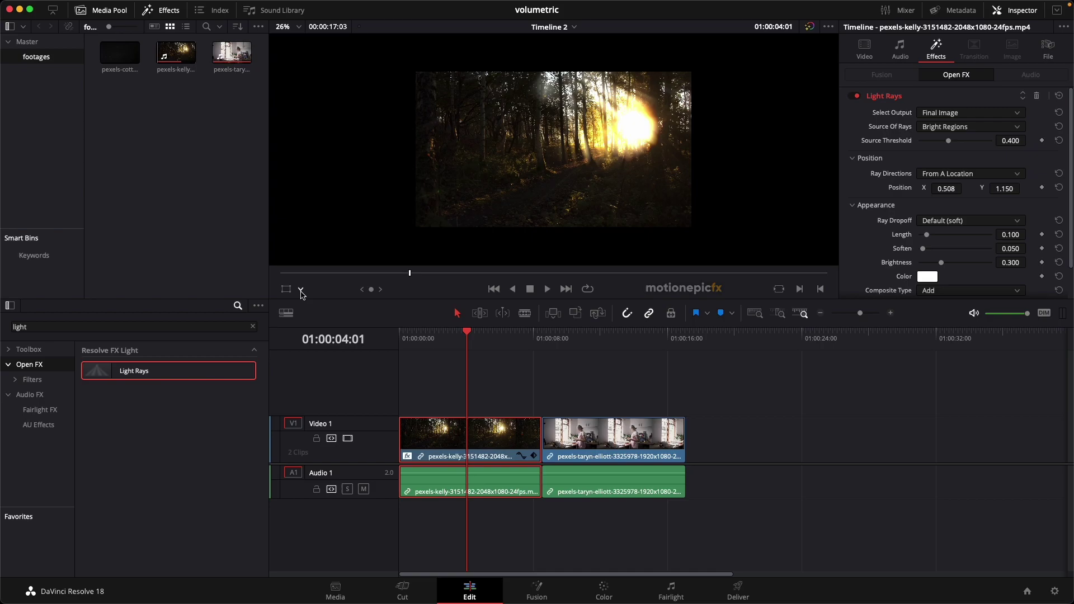
{"action": "left_click", "coordinate": [301, 290]}
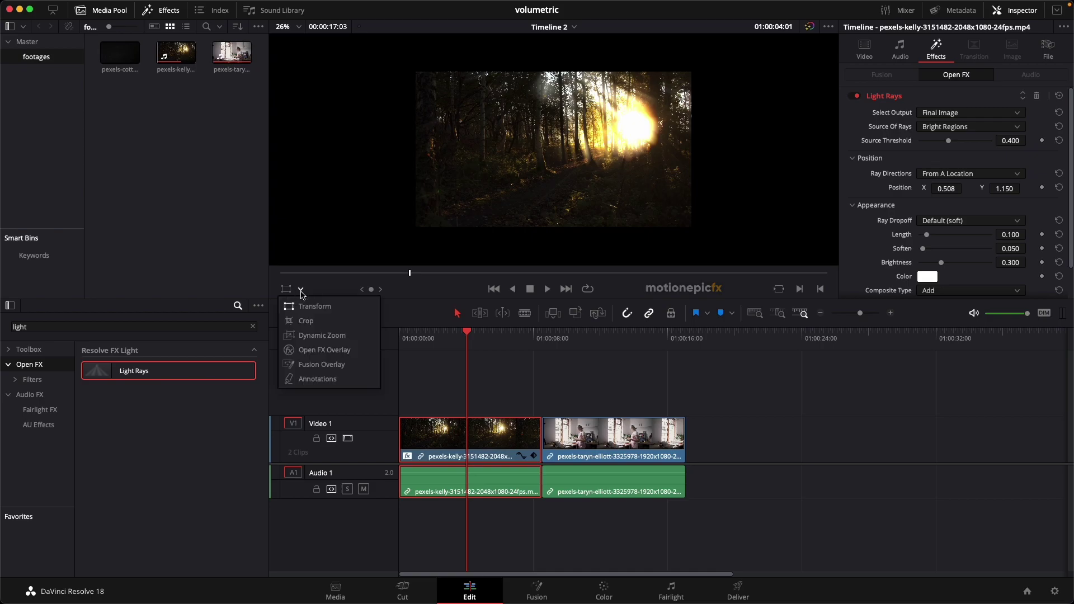
{"action": "left_click", "coordinate": [304, 352]}
{"action": "left_click", "coordinate": [288, 294]}
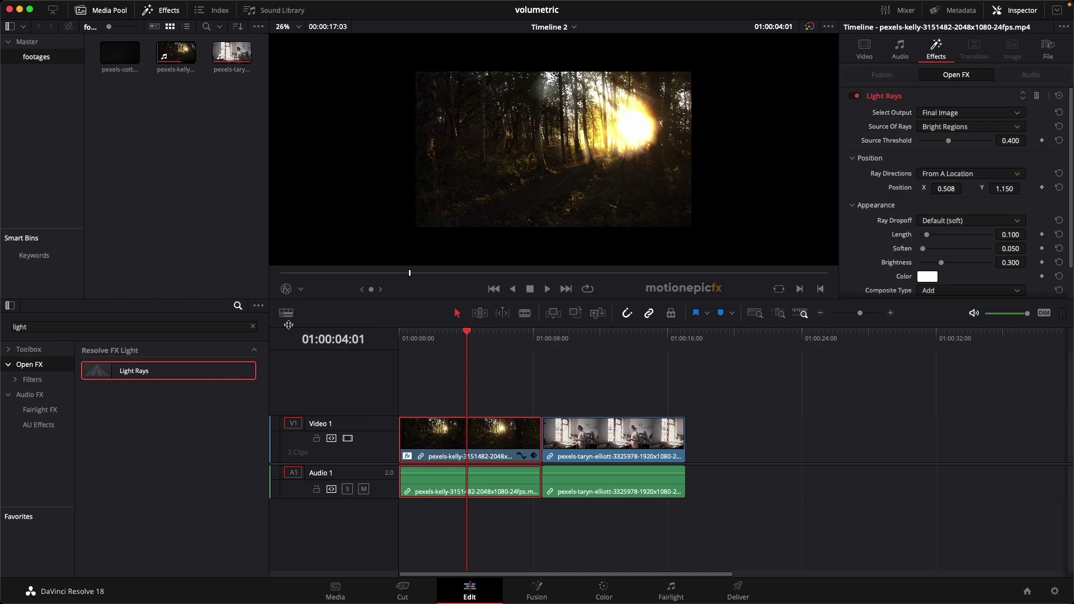
{"action": "left_click", "coordinate": [287, 290]}
Step: Centre the rays on the sun with threshold 0.178, length 1.000, brightness 1.000 and soften 0
{"action": "left_click_drag", "start_coordinate": [556, 58], "coordinate": [628, 122]}
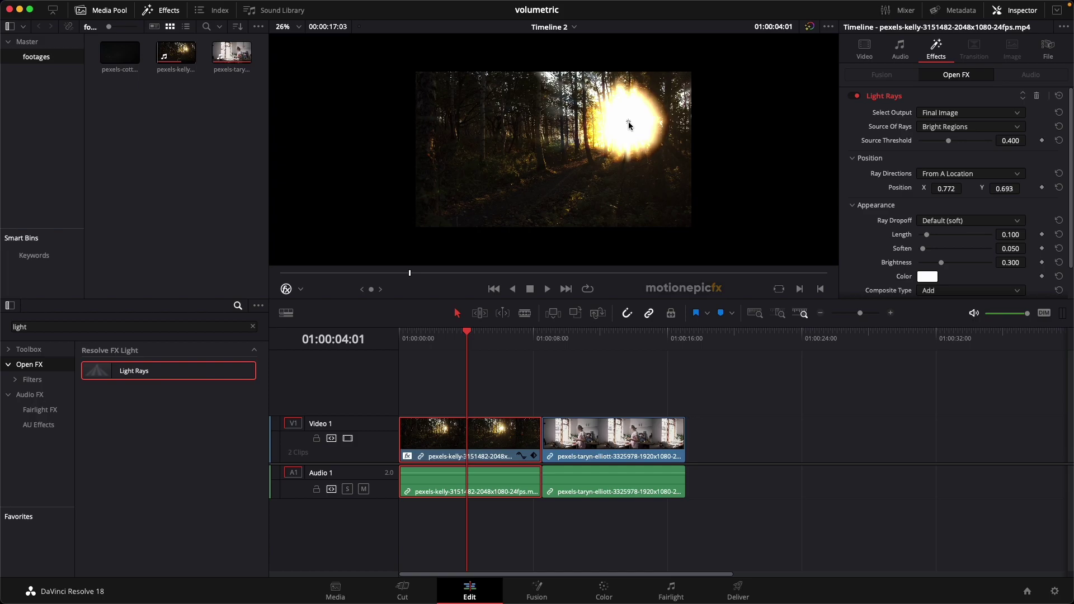
{"action": "left_click_drag", "start_coordinate": [948, 140], "coordinate": [932, 144]}
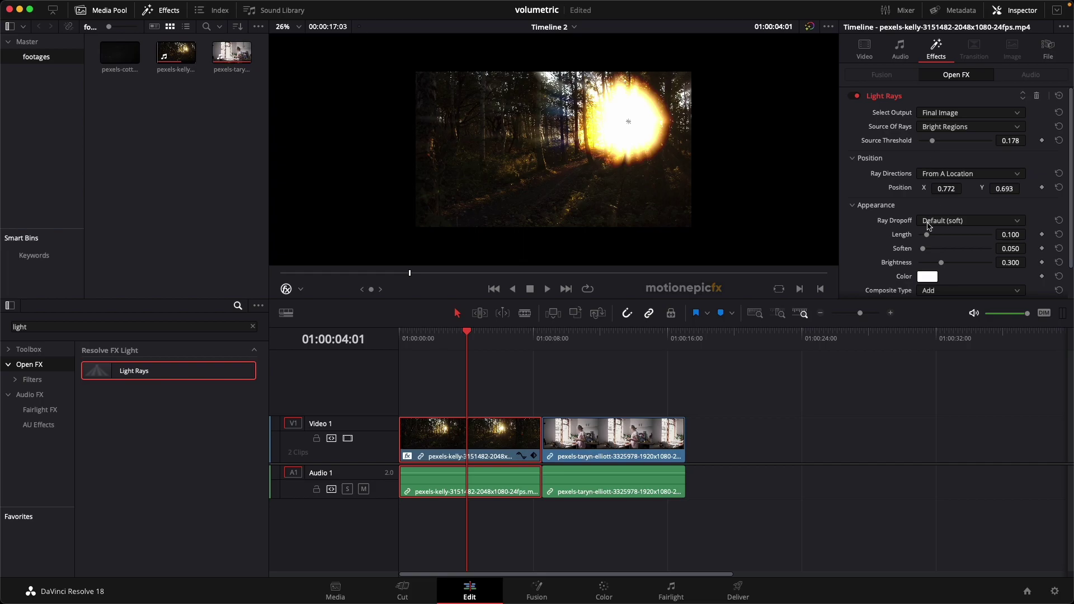
{"action": "left_click_drag", "start_coordinate": [928, 236], "coordinate": [1008, 244]}
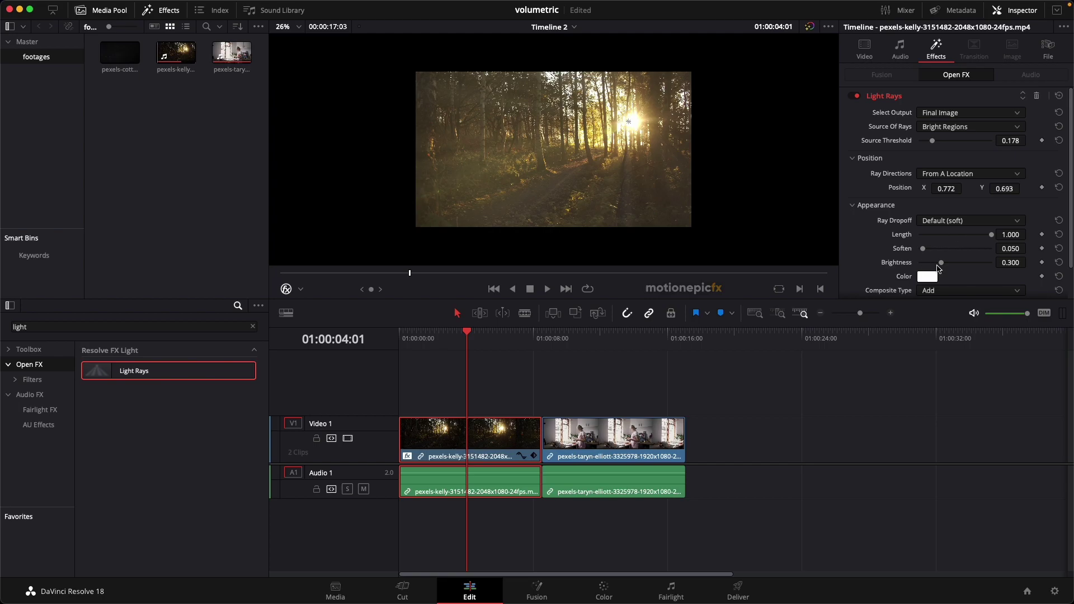
{"action": "left_click_drag", "start_coordinate": [941, 265], "coordinate": [1011, 264]}
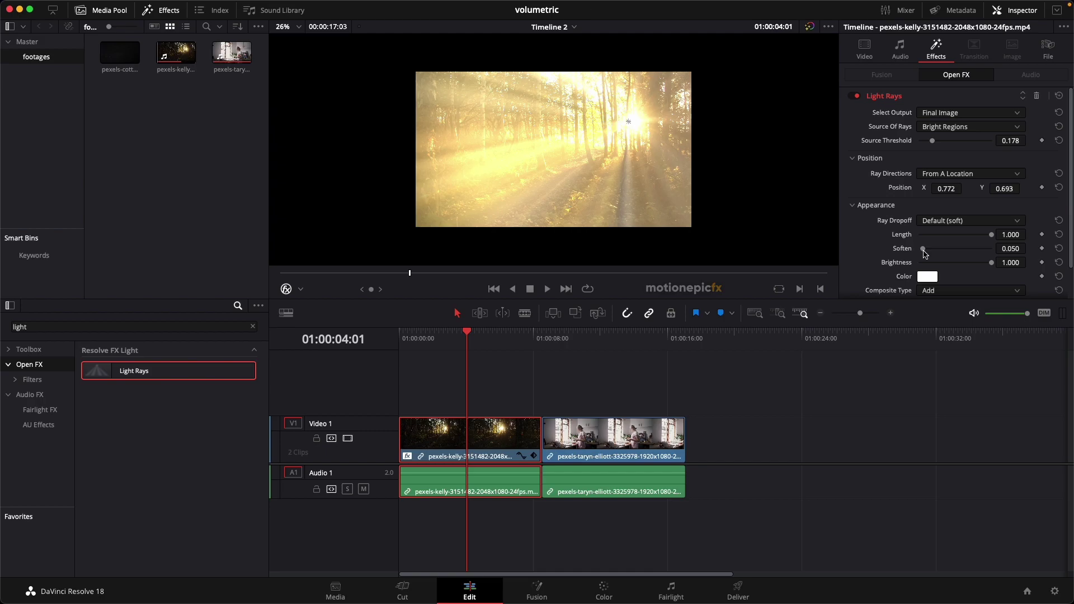
{"action": "left_click_drag", "start_coordinate": [924, 253], "coordinate": [912, 254]}
{"action": "scroll", "coordinate": [915, 252], "scroll_direction": "down", "scroll_amount": 2}
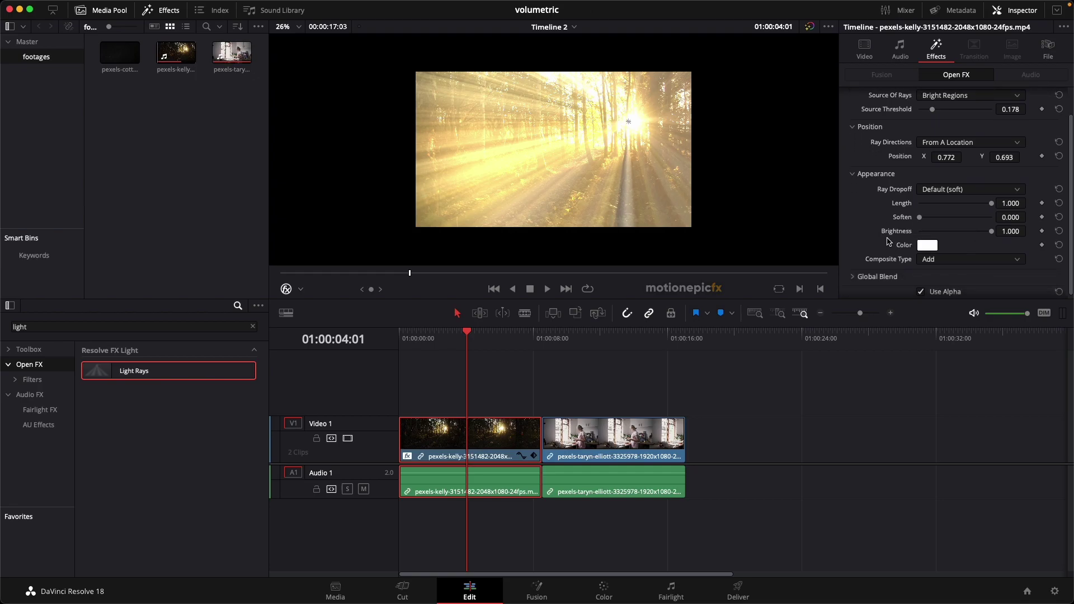
Step: Tint the forest light rays pale yellow-green
{"action": "left_click", "coordinate": [930, 246]}
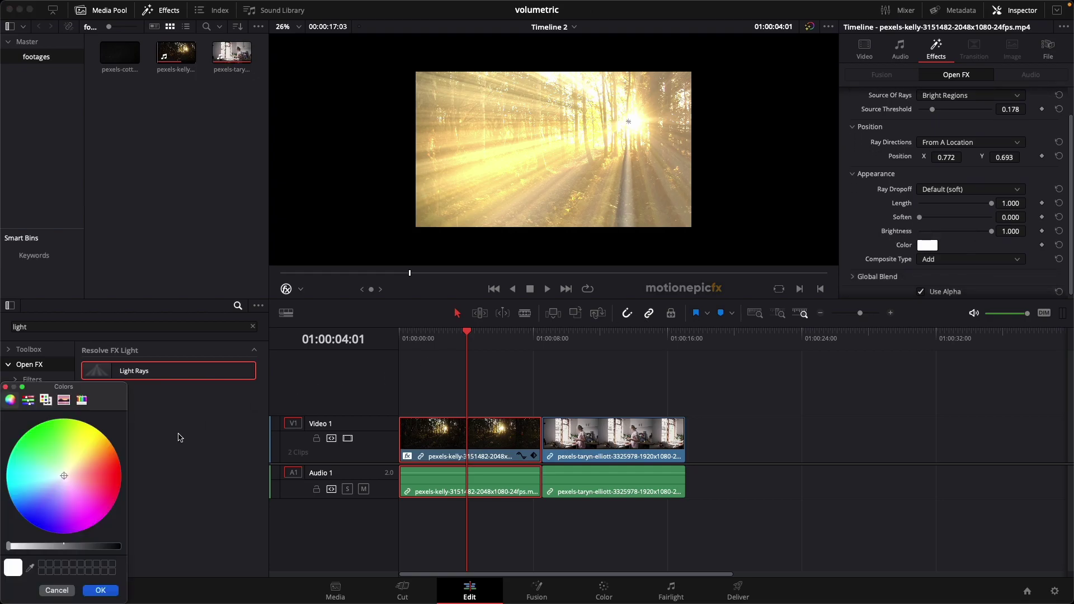
{"action": "left_click_drag", "start_coordinate": [68, 462], "coordinate": [68, 462]}
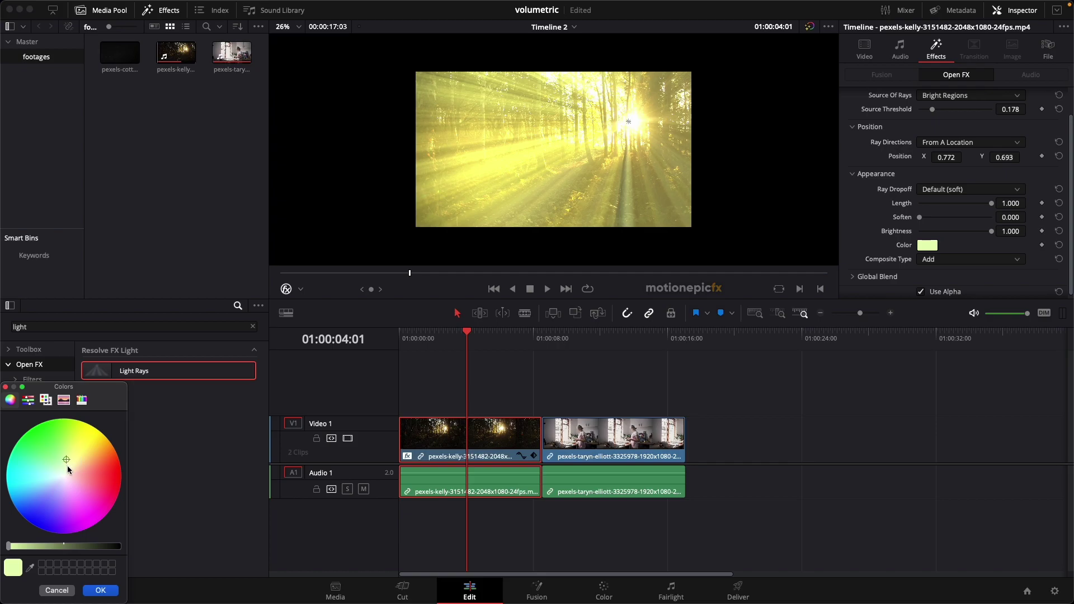
{"action": "left_click", "coordinate": [101, 592]}
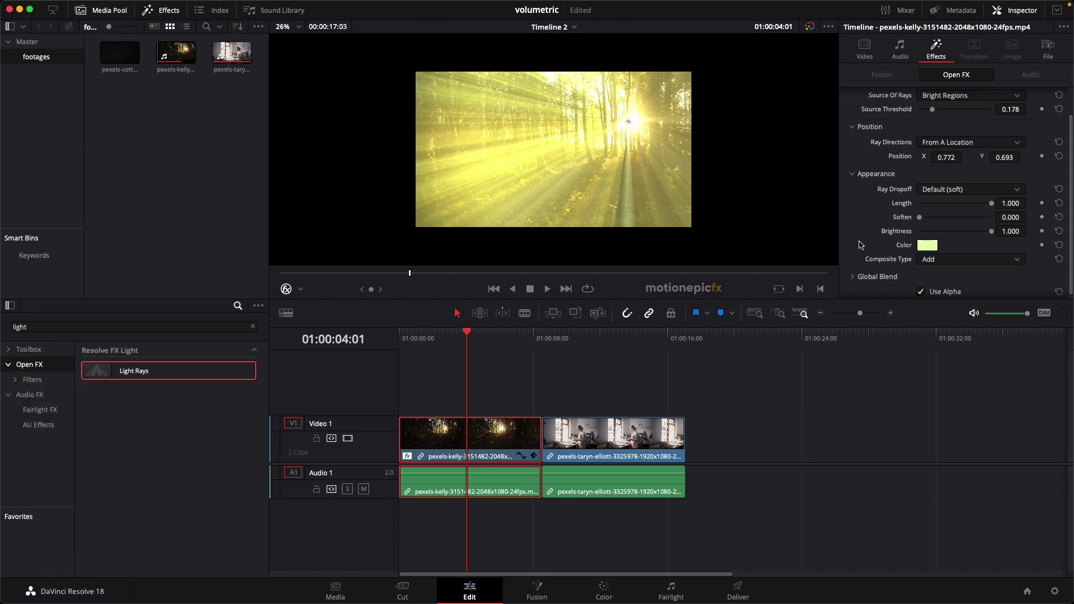
Step: Set the rays' Composite Type to Screen and lower Global Blend to 0.256
{"action": "scroll", "coordinate": [860, 245], "scroll_direction": "down", "scroll_amount": 1}
{"action": "left_click", "coordinate": [926, 259]}
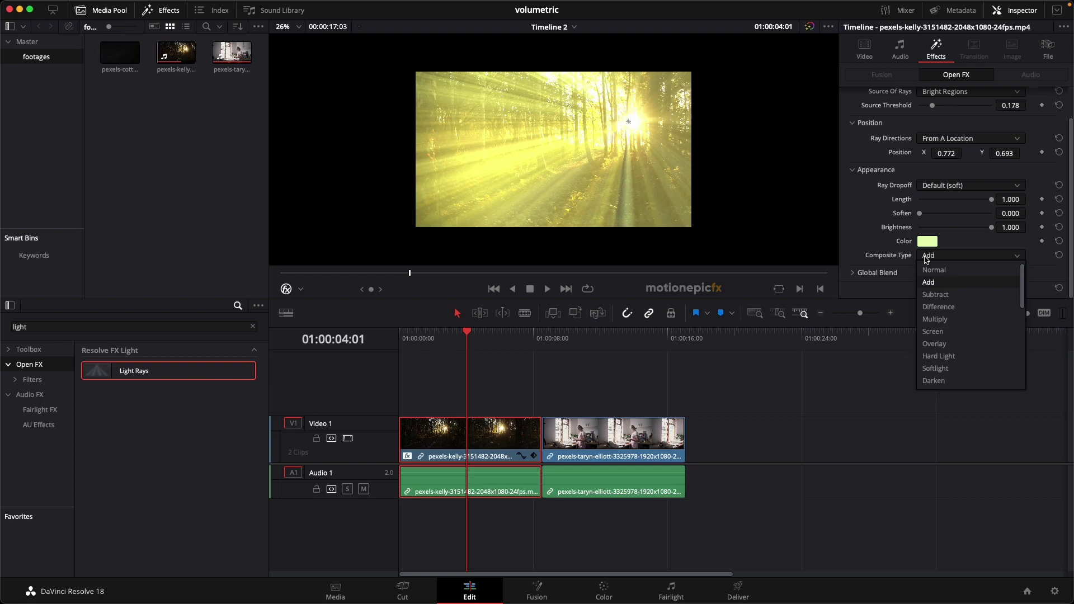
{"action": "left_click", "coordinate": [931, 331]}
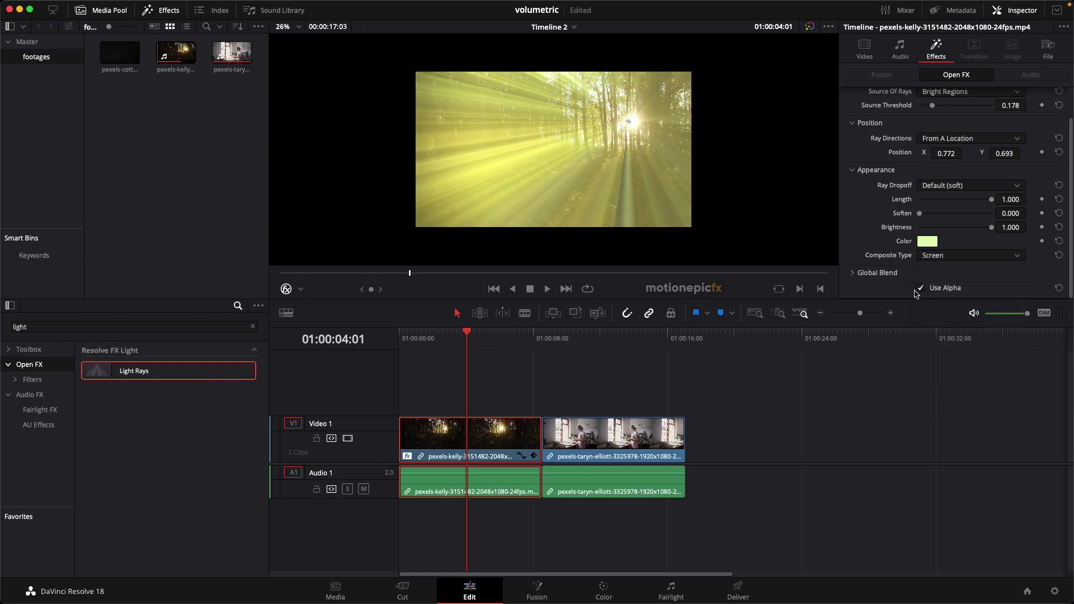
{"action": "left_click", "coordinate": [854, 273]}
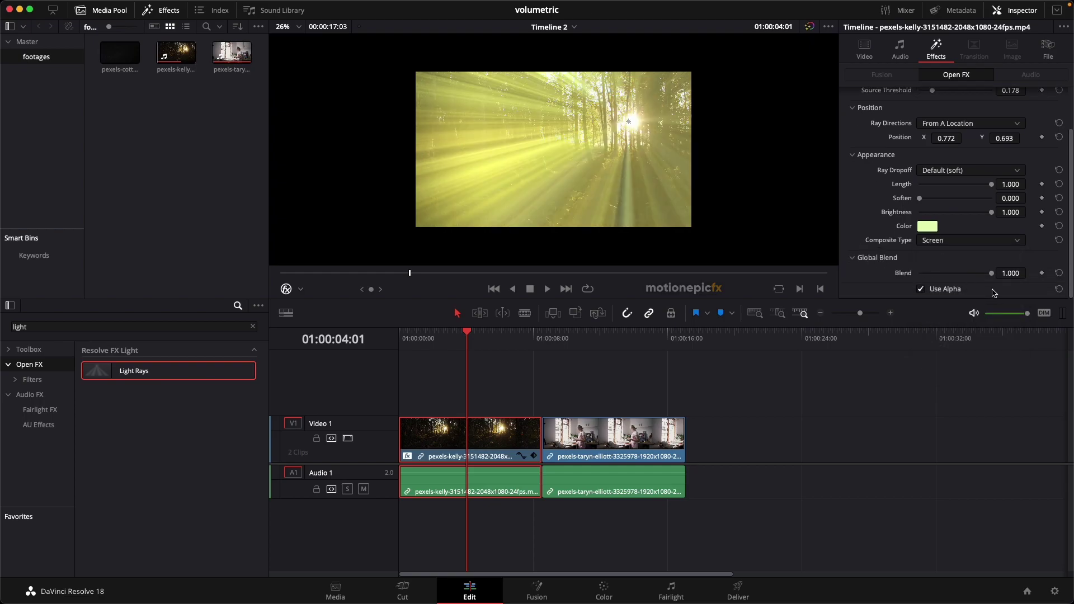
{"action": "left_click_drag", "start_coordinate": [991, 274], "coordinate": [939, 272]}
{"action": "scroll", "coordinate": [895, 242], "scroll_direction": "up", "scroll_amount": 3}
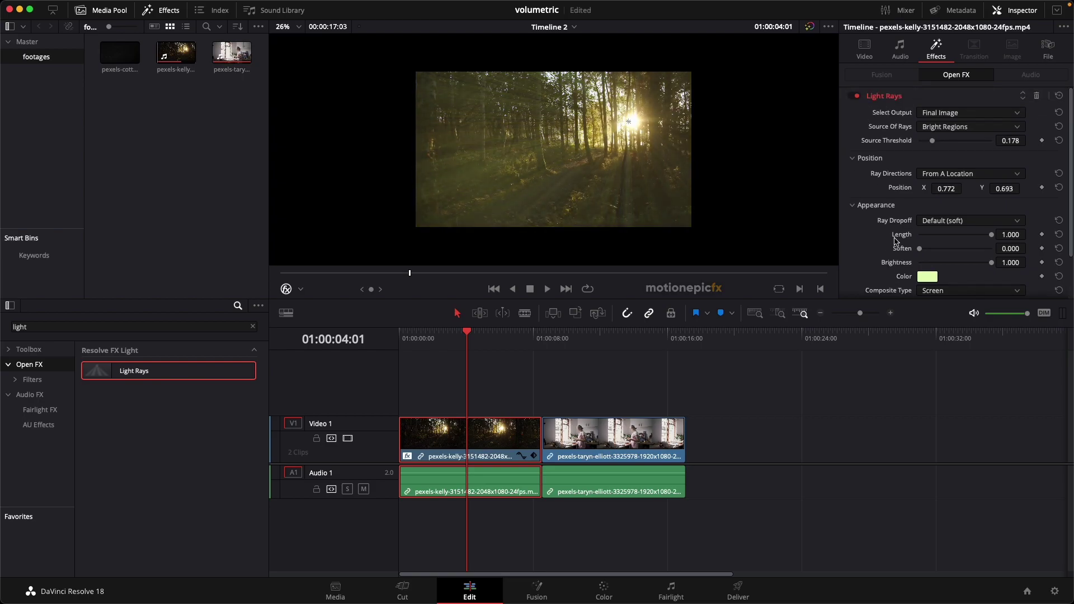
Step: Compare Keep Shape Of Source with Default (soft) ray dropoff, settling on Keep Shape Of Source
{"action": "left_click", "coordinate": [929, 222]}
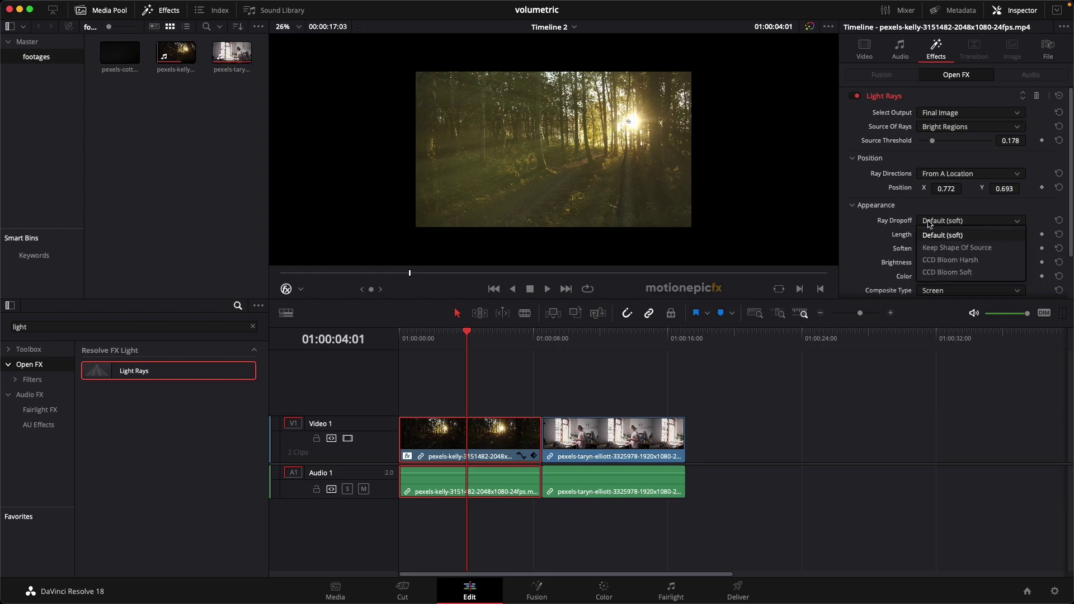
{"action": "left_click", "coordinate": [939, 249]}
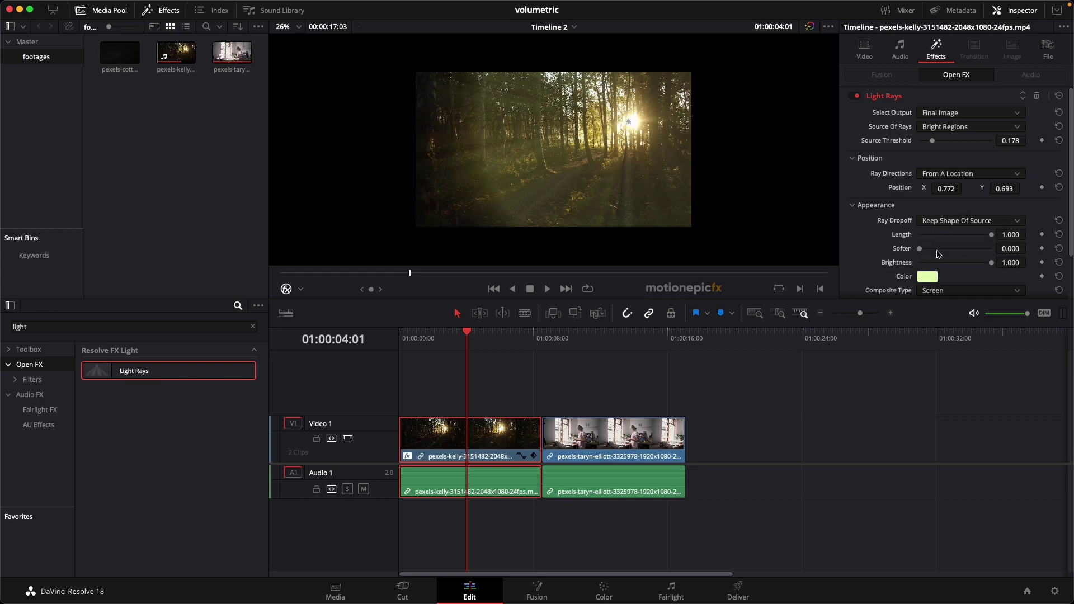
{"action": "left_click", "coordinate": [412, 342]}
{"action": "left_click", "coordinate": [962, 222]}
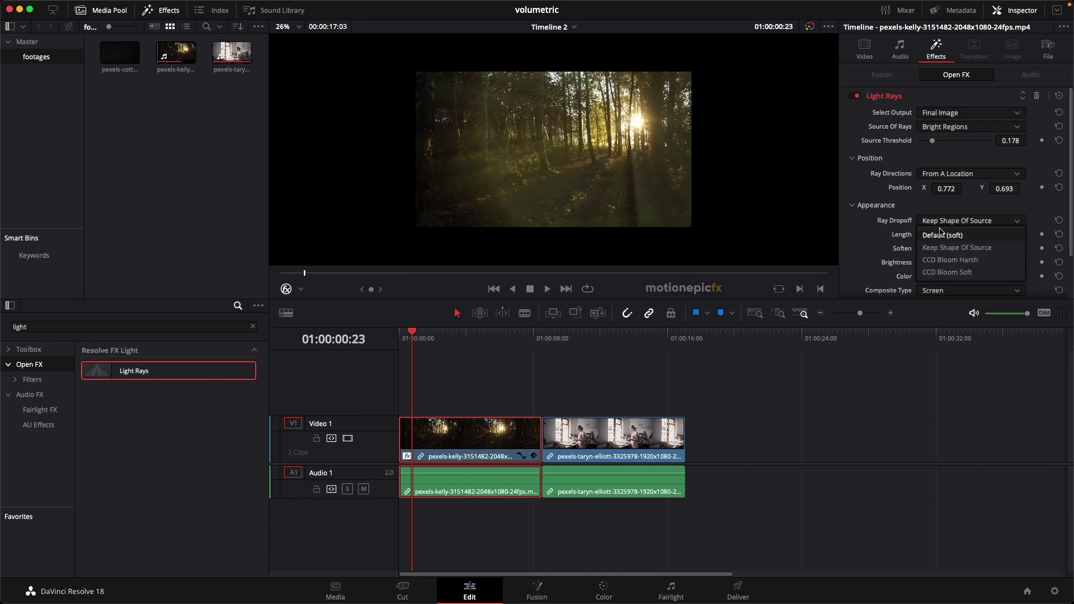
{"action": "left_click", "coordinate": [938, 236]}
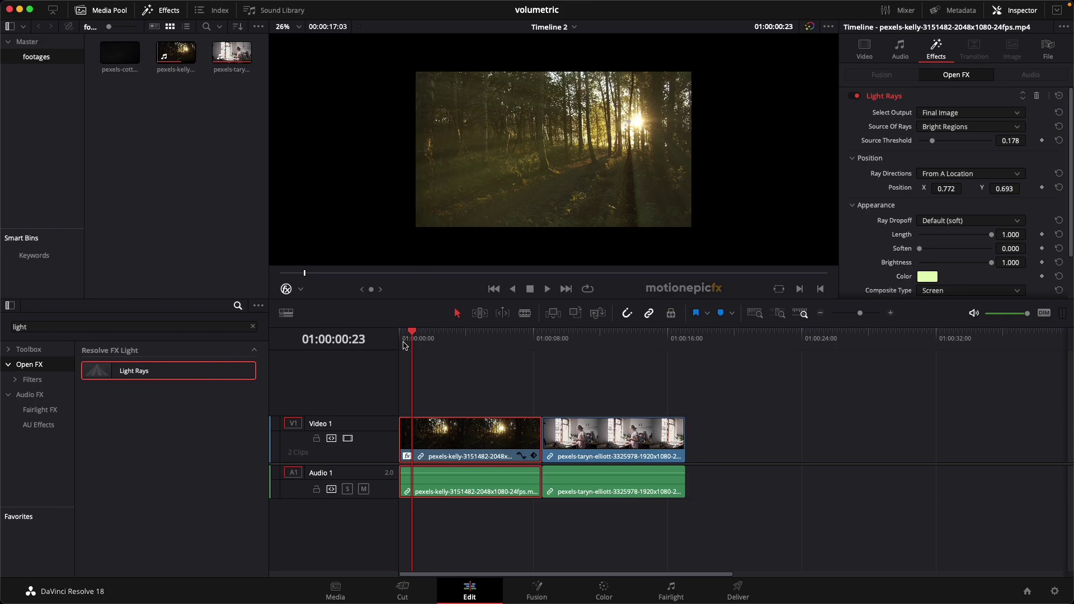
{"action": "left_click", "coordinate": [428, 343]}
{"action": "left_click_drag", "start_coordinate": [448, 347], "coordinate": [510, 345]}
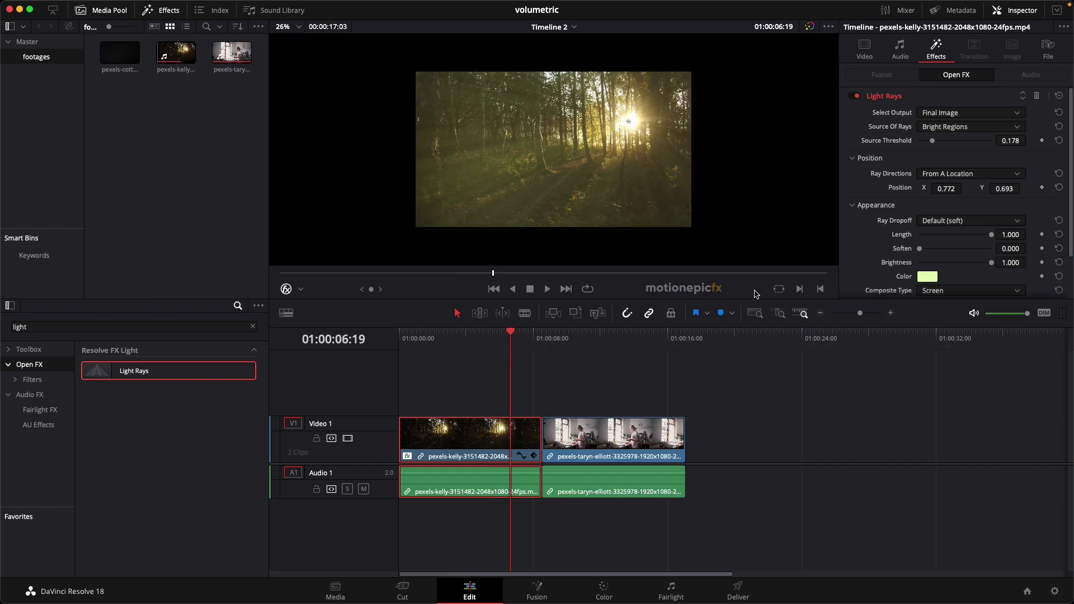
{"action": "left_click", "coordinate": [933, 223]}
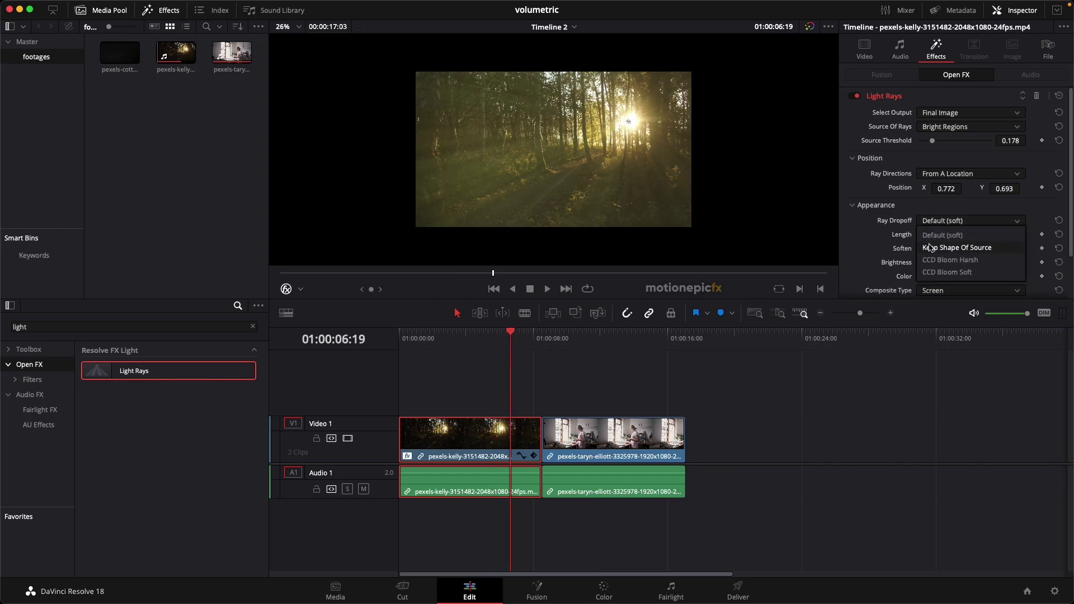
{"action": "left_click", "coordinate": [929, 247]}
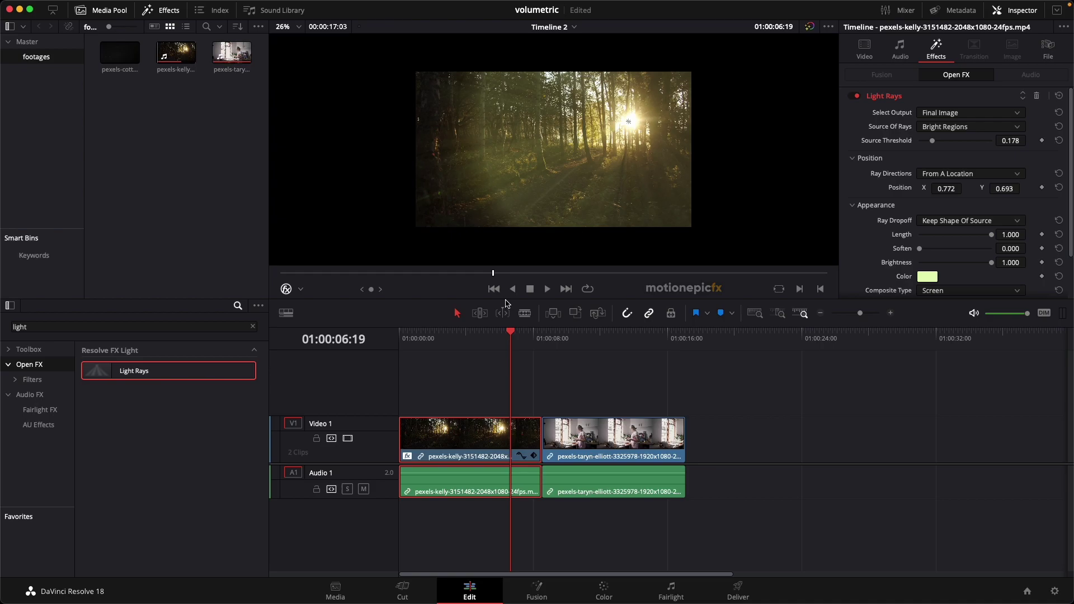
{"action": "left_click_drag", "start_coordinate": [451, 336], "coordinate": [488, 333]}
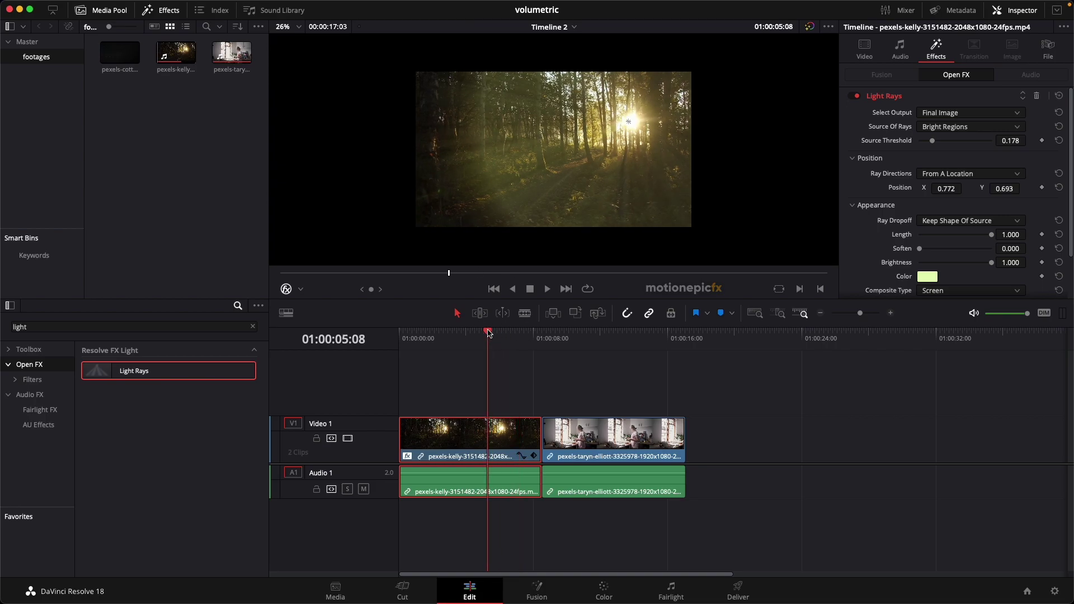
Step: Place the pexels-cottonbro dust clip on V2 above the forest clip and trim its end to match
{"action": "double_click", "coordinate": [119, 55]}
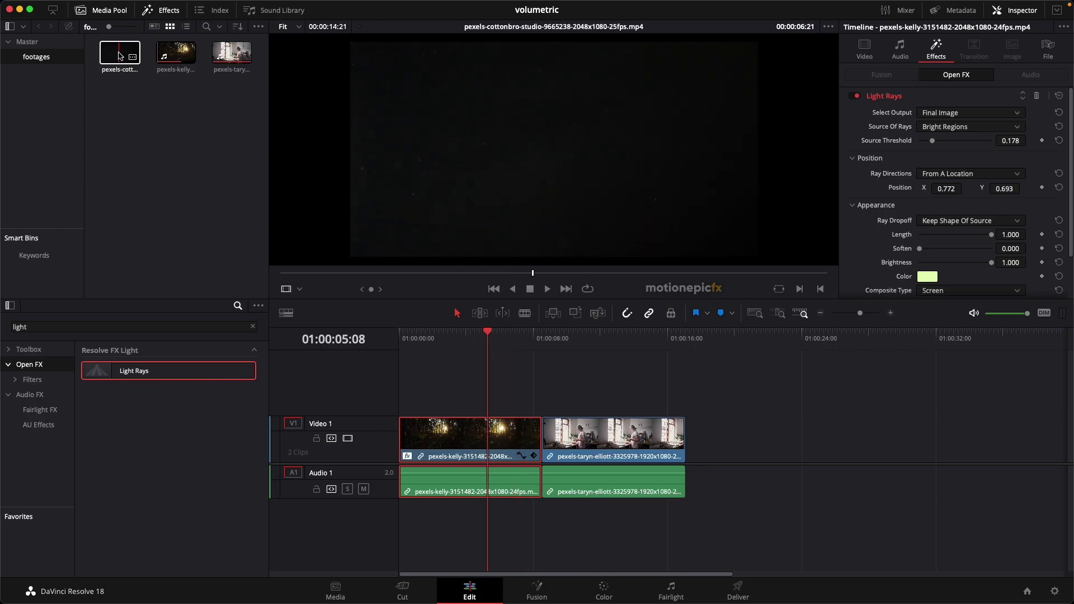
{"action": "left_click_drag", "start_coordinate": [121, 55], "coordinate": [411, 380]}
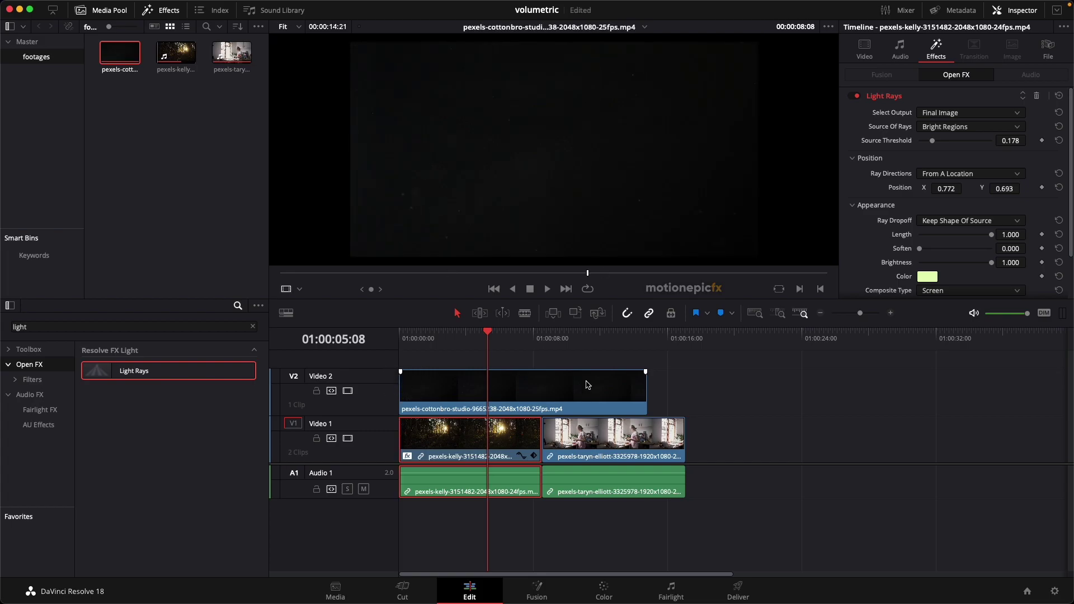
{"action": "left_click_drag", "start_coordinate": [645, 390], "coordinate": [543, 390]}
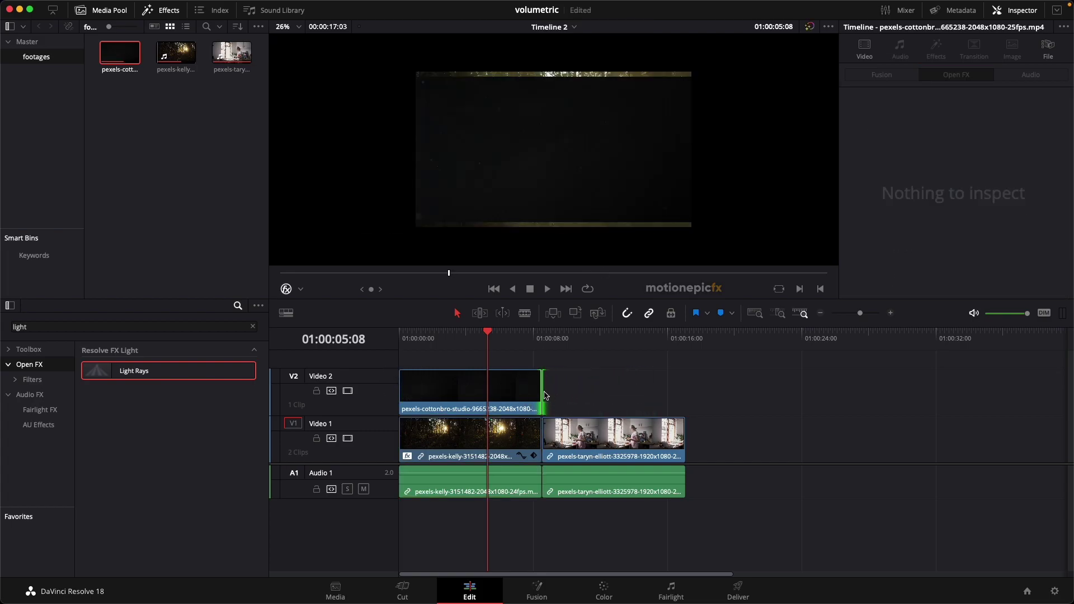
Step: Try Add composite mode on the dust overlay, toggling V2 to compare with the plain forest shot
{"action": "left_click", "coordinate": [507, 394]}
{"action": "left_click", "coordinate": [935, 246]}
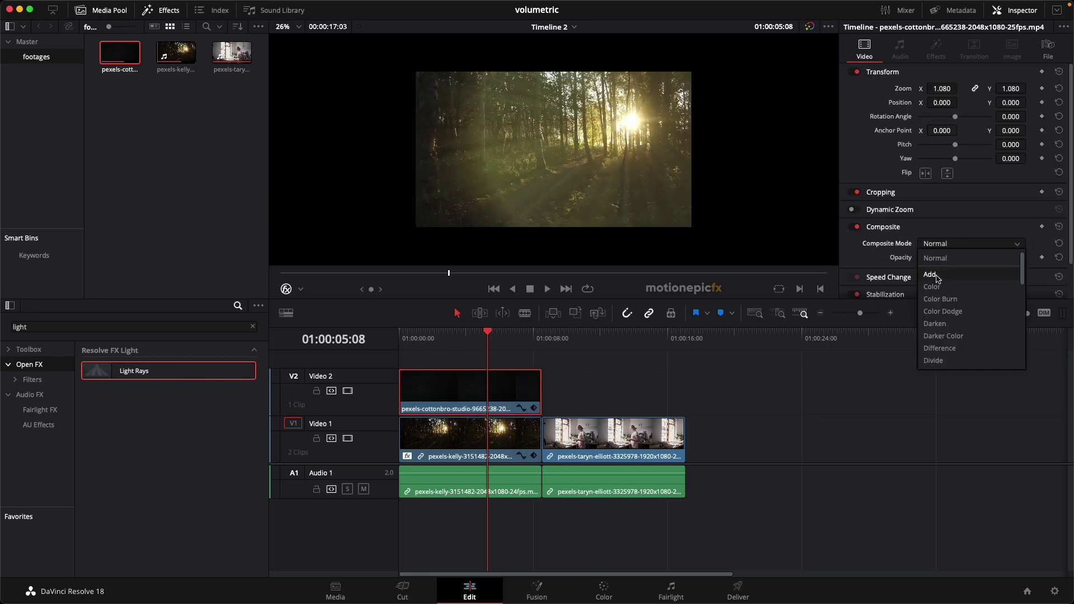
{"action": "scroll", "coordinate": [940, 313], "scroll_direction": "down", "scroll_amount": 3}
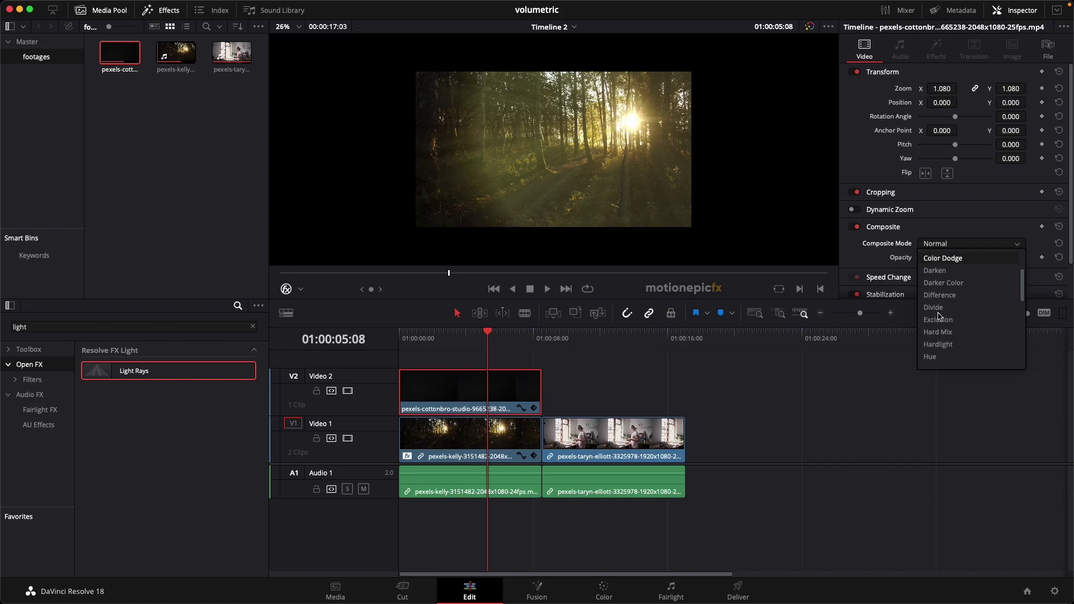
{"action": "scroll", "coordinate": [940, 314], "scroll_direction": "up", "scroll_amount": 3}
{"action": "scroll", "coordinate": [942, 305], "scroll_direction": "down", "scroll_amount": 5}
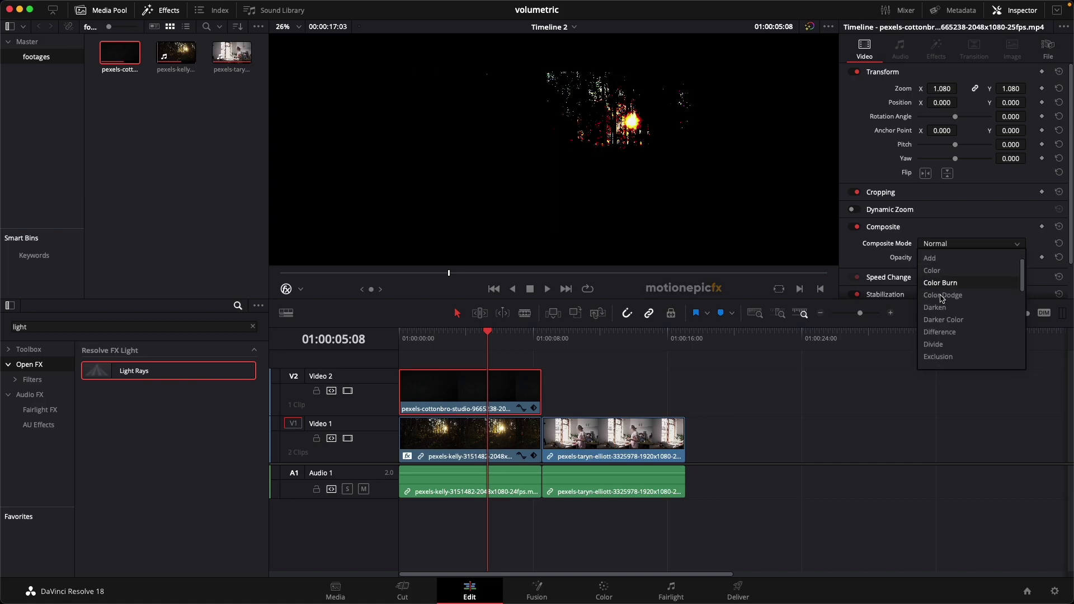
{"action": "scroll", "coordinate": [943, 313], "scroll_direction": "down", "scroll_amount": 2}
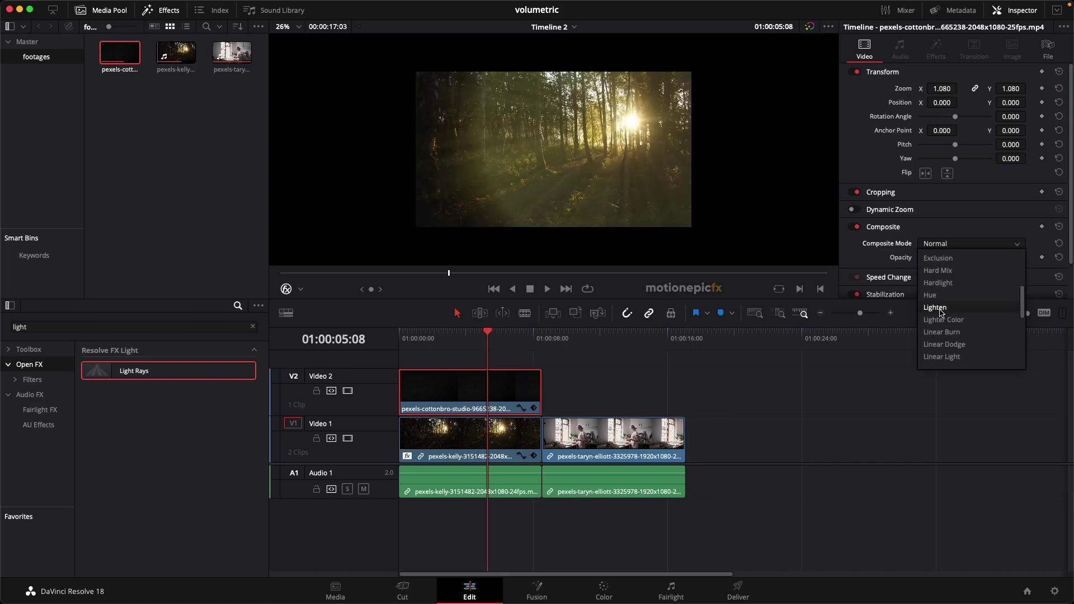
{"action": "scroll", "coordinate": [942, 313], "scroll_direction": "up", "scroll_amount": 9}
{"action": "left_click", "coordinate": [938, 270]}
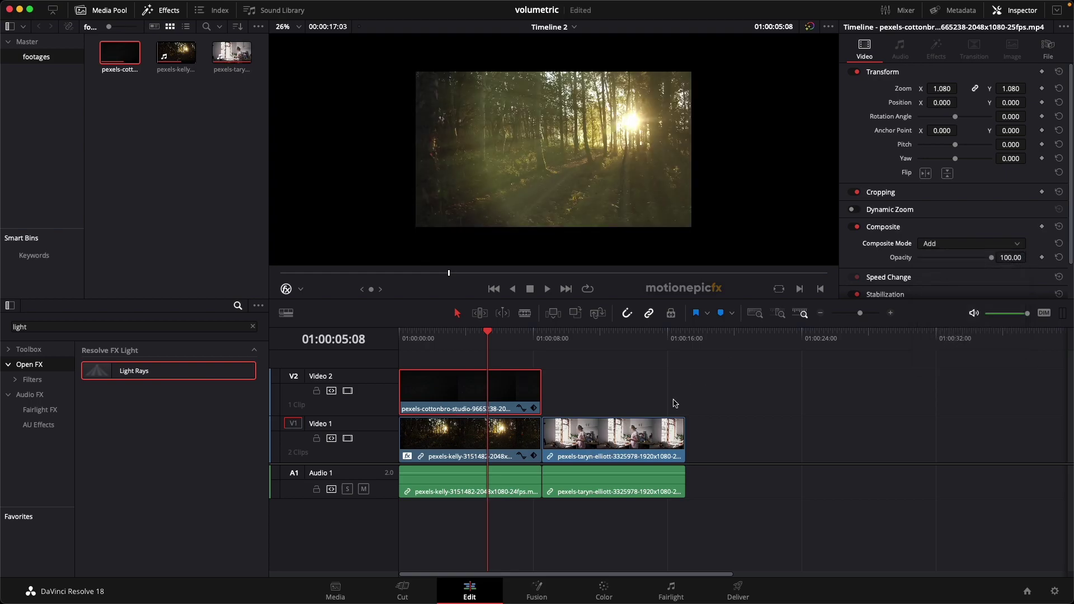
{"action": "left_click", "coordinate": [432, 342]}
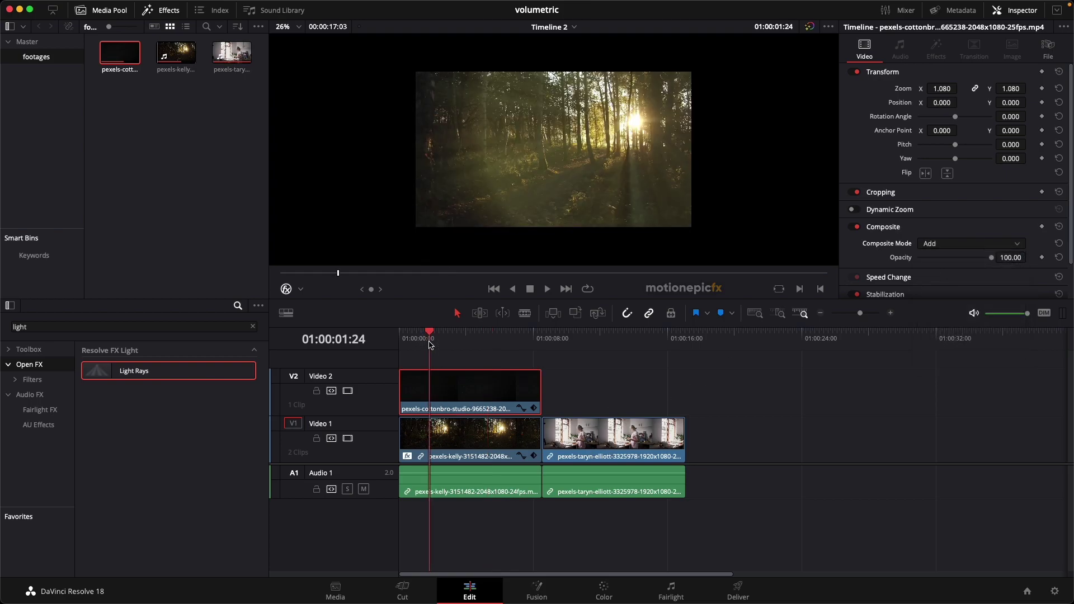
{"action": "left_click", "coordinate": [464, 343]}
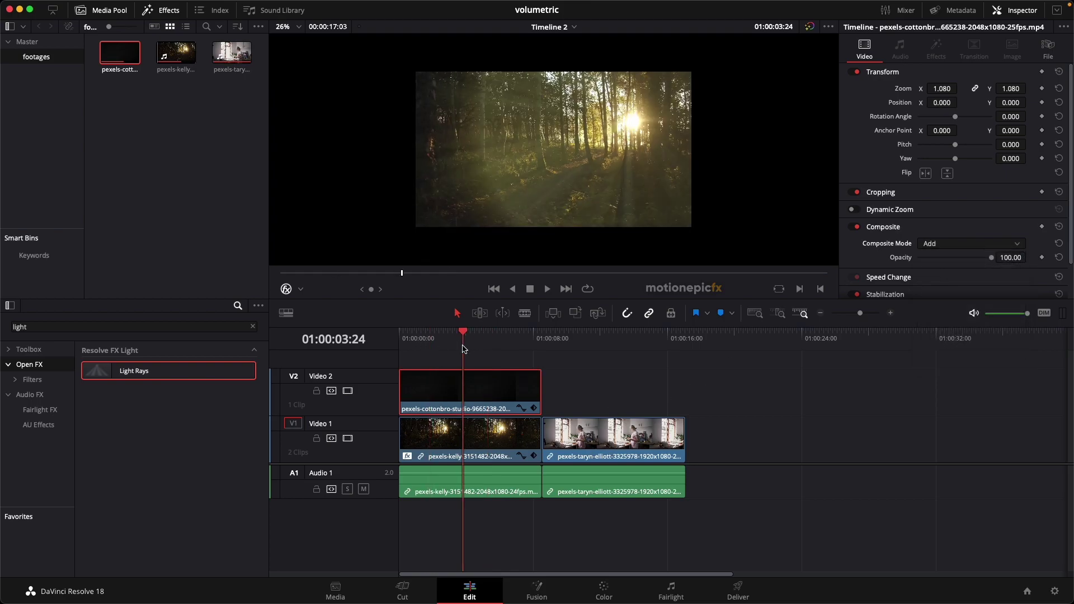
{"action": "left_click", "coordinate": [348, 391]}
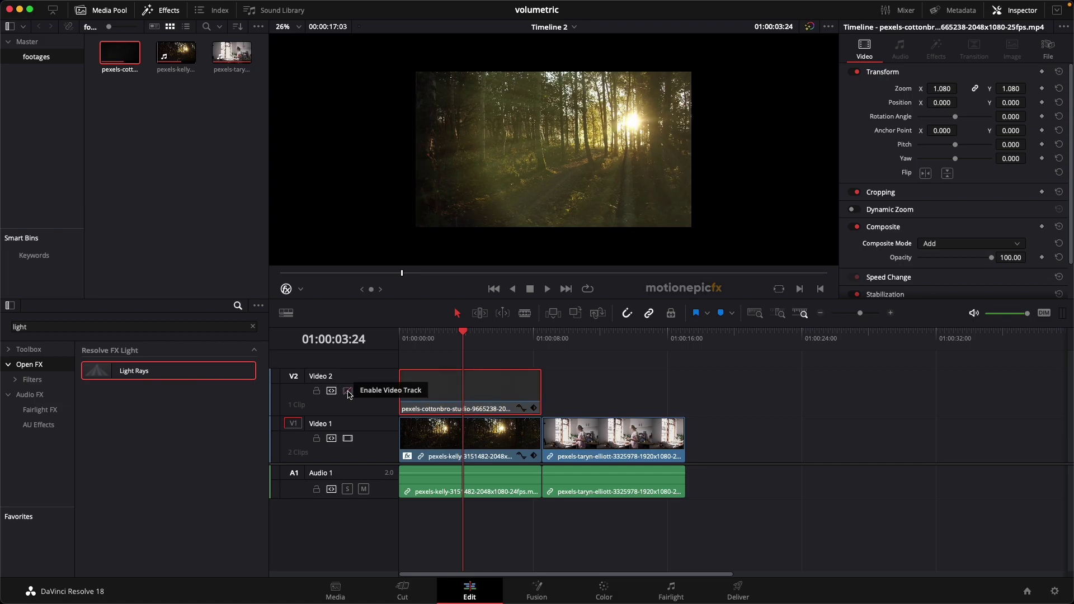
{"action": "left_click", "coordinate": [348, 391]}
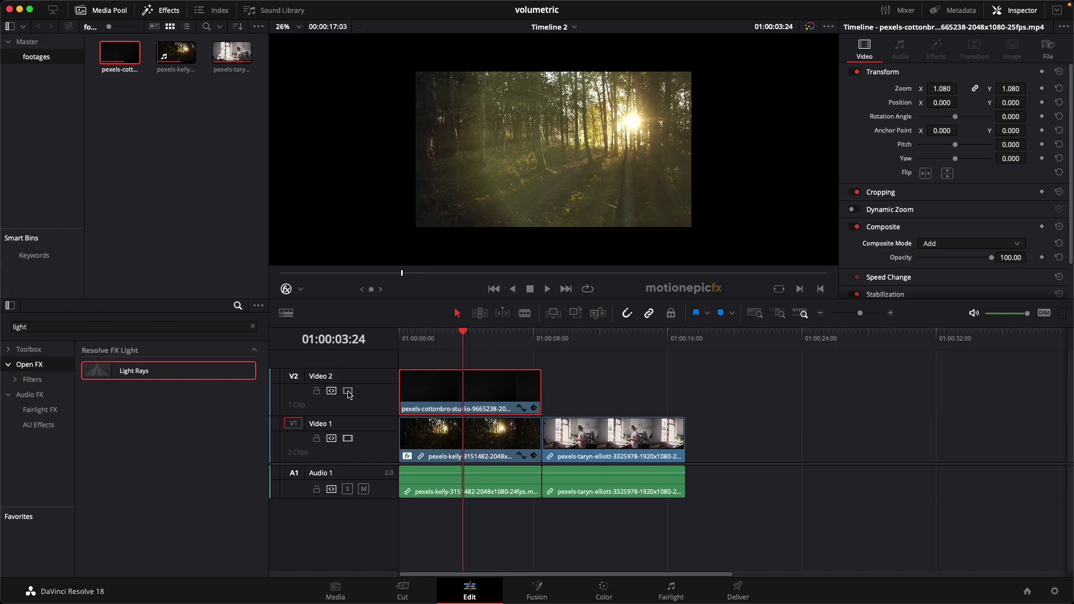
Step: Switch the overlay's composite mode to Lighten and review the composited forest shot
{"action": "left_click", "coordinate": [940, 244]}
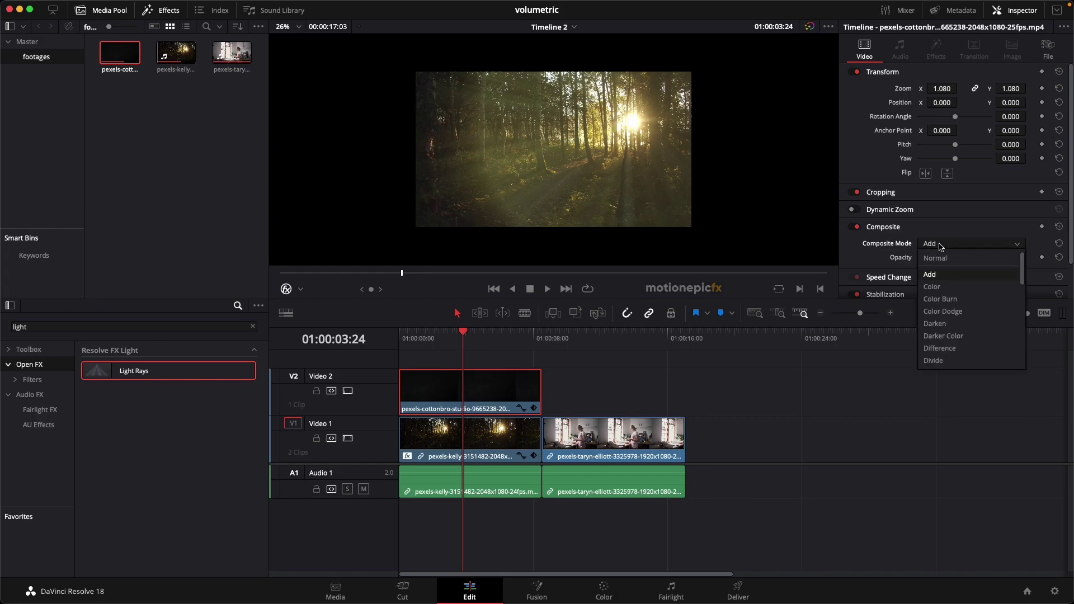
{"action": "key", "text": "Down"}
{"action": "key", "text": "Down"}
{"action": "key", "text": "Down"}
{"action": "key", "text": "Down"}
{"action": "key", "text": "Down"}
{"action": "key", "text": "Down"}
{"action": "key", "text": "Down"}
{"action": "key", "text": "Down"}
{"action": "key", "text": "Down"}
{"action": "key", "text": "Down"}
{"action": "key", "text": "Down"}
{"action": "key", "text": "Down"}
{"action": "key", "text": "Return"}
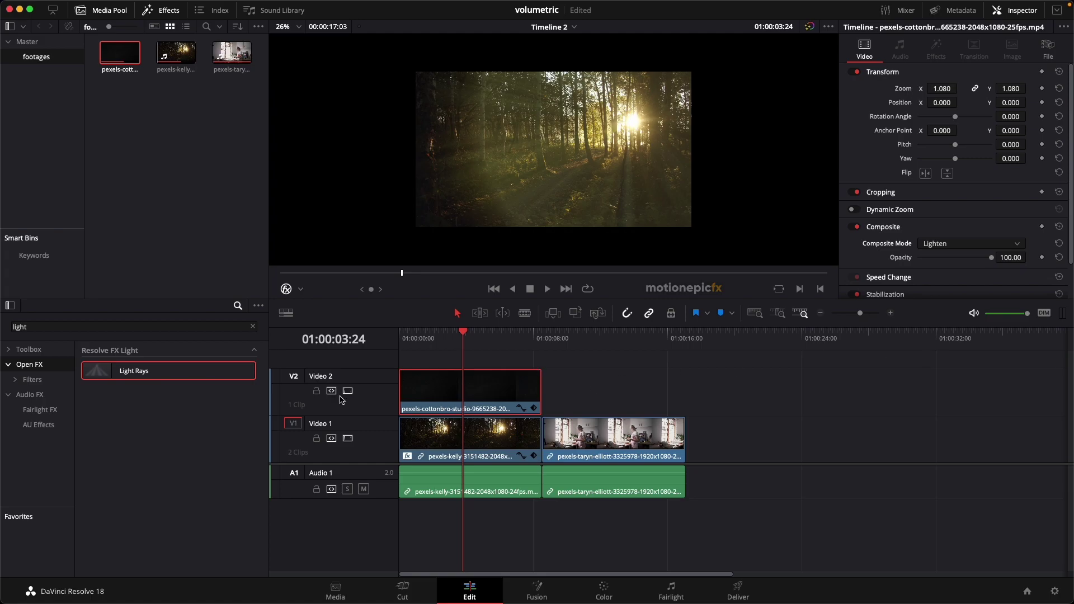
{"action": "left_click", "coordinate": [345, 394]}
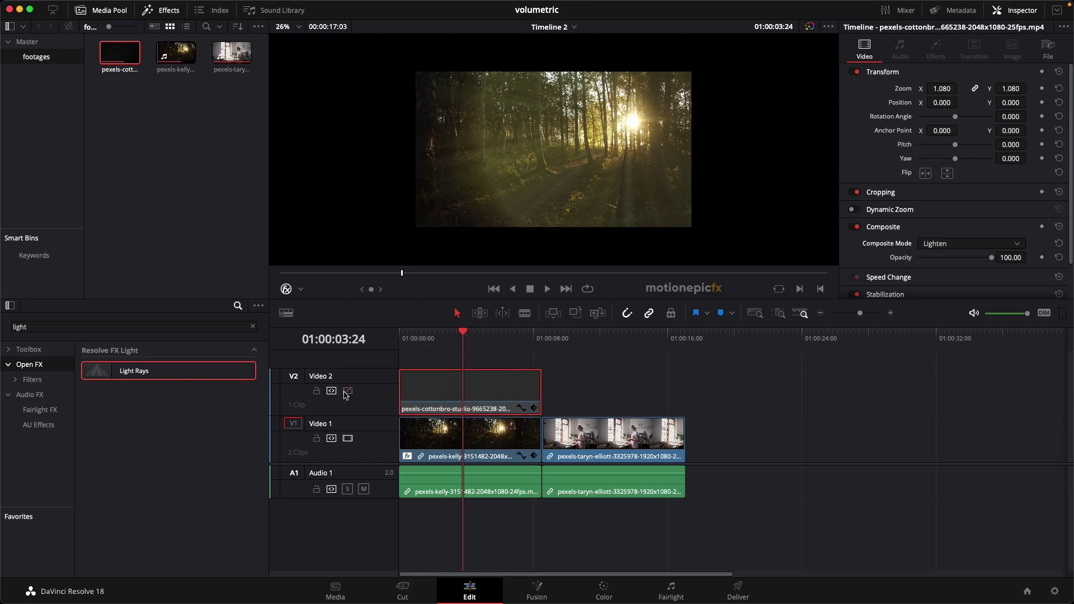
{"action": "left_click", "coordinate": [346, 391]}
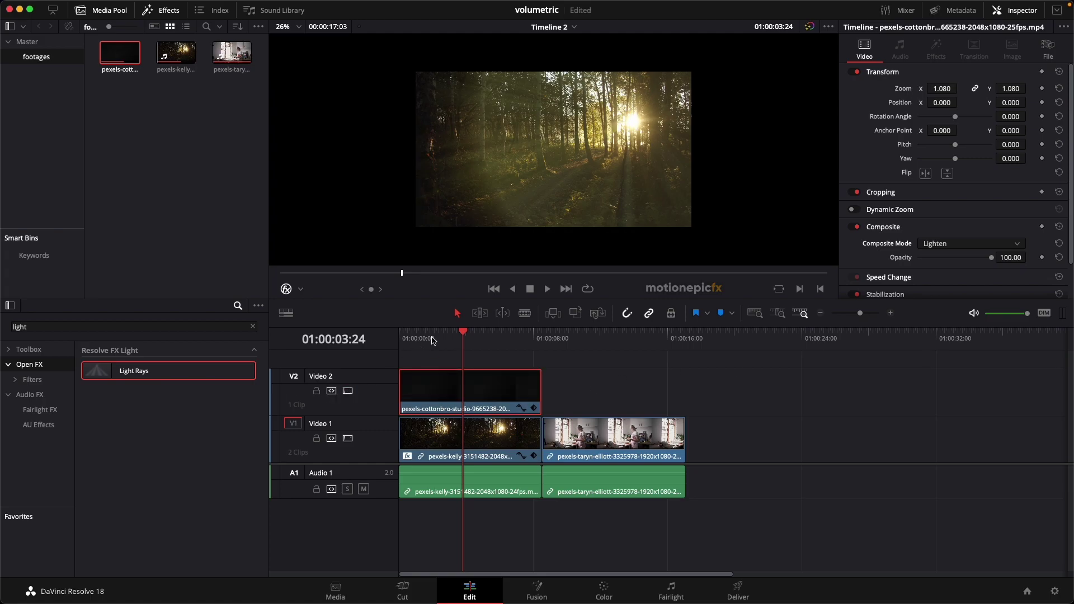
{"action": "left_click_drag", "start_coordinate": [425, 343], "coordinate": [511, 343]}
Step: Apply Light Rays to the kitchen clip
{"action": "left_click", "coordinate": [593, 342]}
{"action": "left_click", "coordinate": [603, 434]}
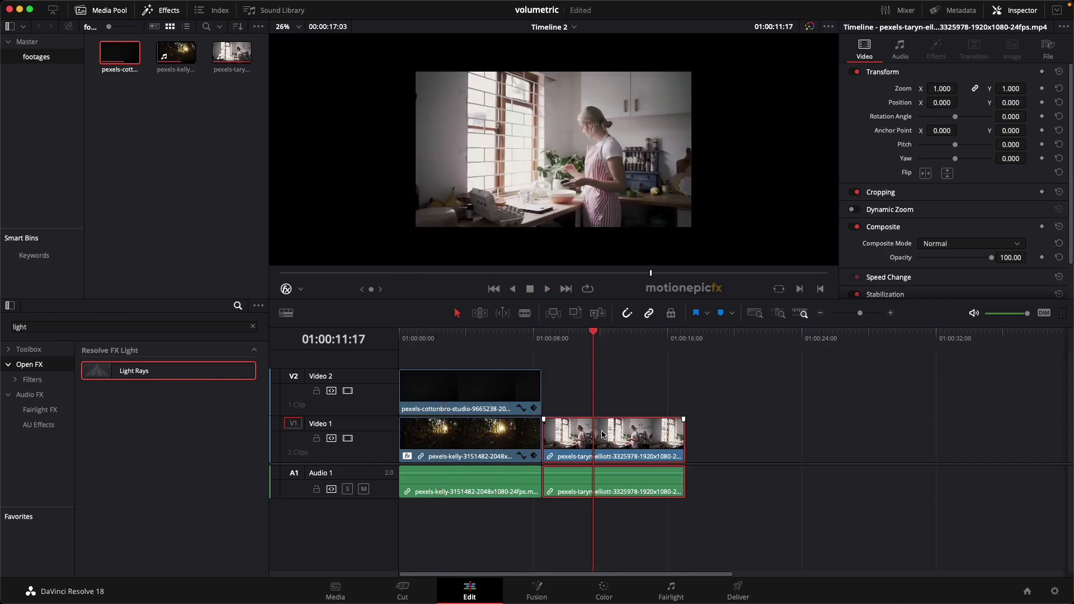
{"action": "left_click_drag", "start_coordinate": [205, 376], "coordinate": [595, 431]}
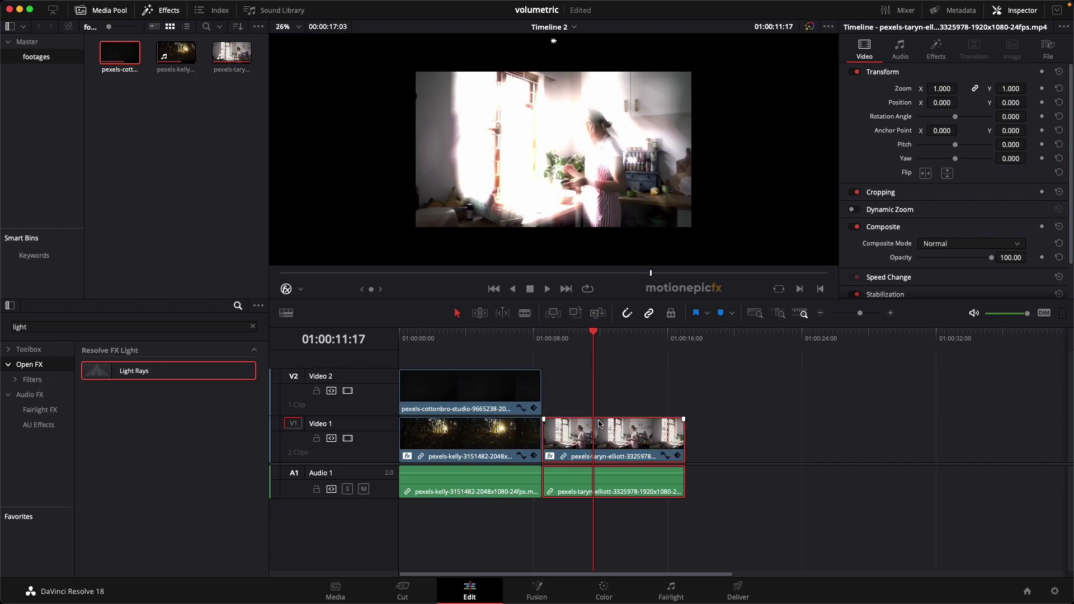
Step: Set the kitchen clip's Ray Directions to At An Angle
{"action": "left_click", "coordinate": [936, 50]}
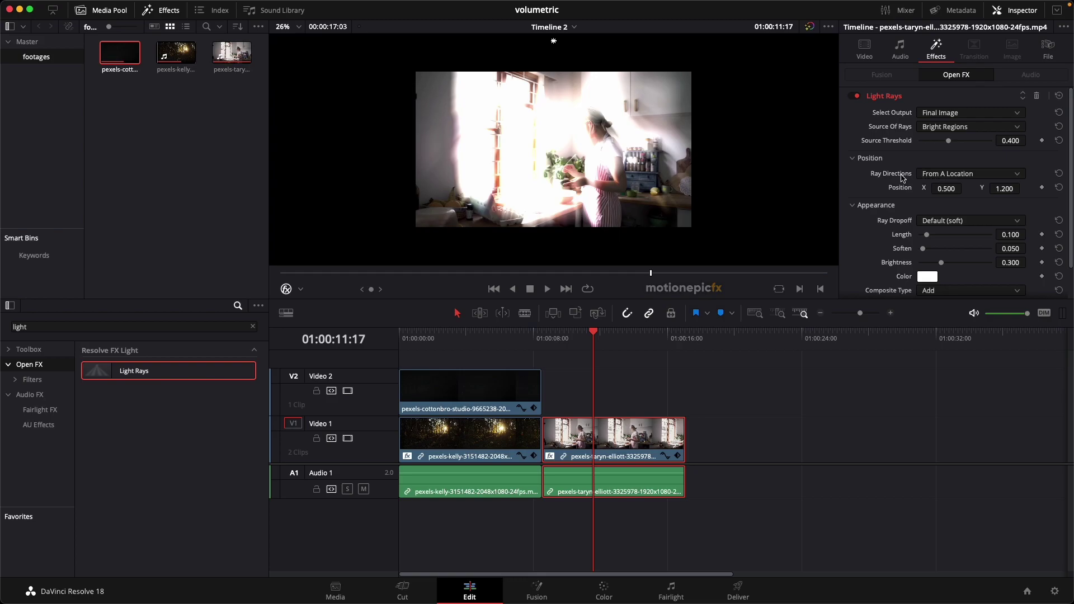
{"action": "left_click", "coordinate": [939, 175]}
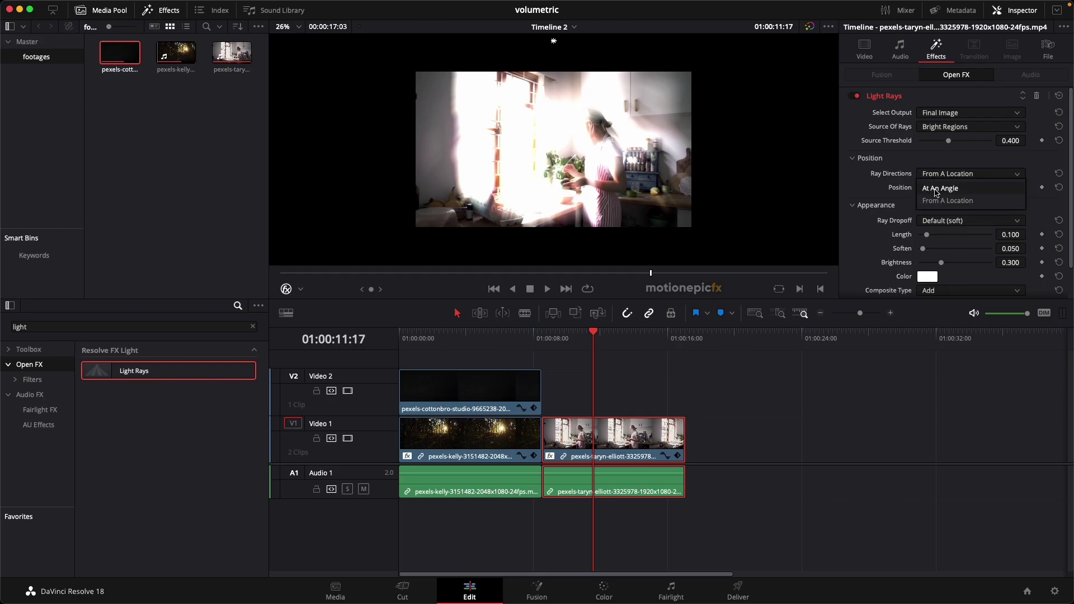
{"action": "left_click", "coordinate": [937, 189]}
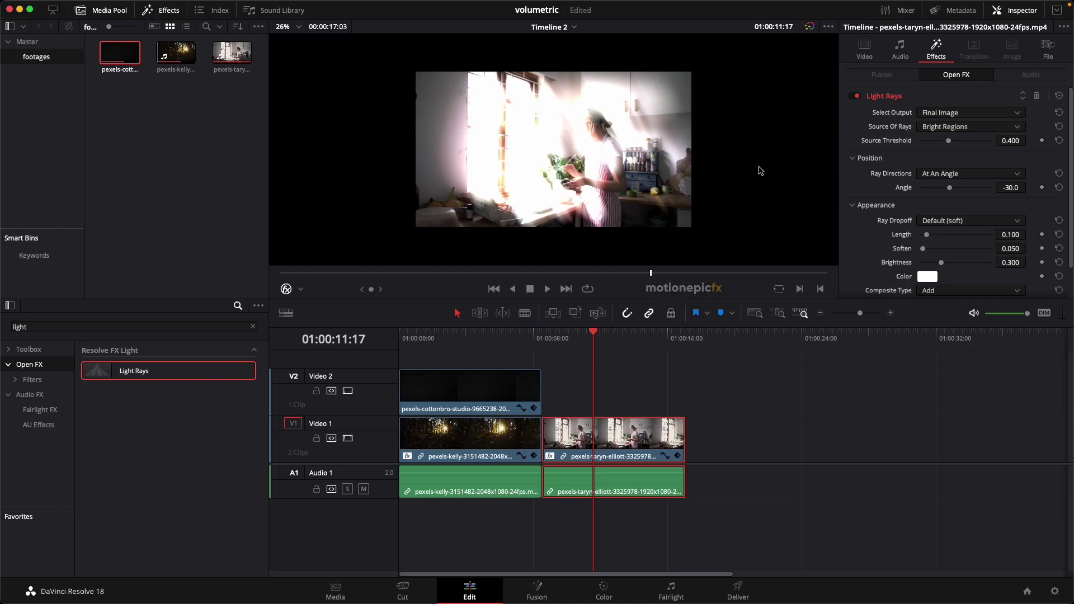
Step: Set kitchen rays to angle -65.5, threshold 0.194, Keep Shape Of Source dropoff and length 1.000
{"action": "left_click", "coordinate": [951, 189]}
{"action": "mouse_move", "coordinate": [955, 192]}
{"action": "left_mouse_down"}
{"action": "mouse_move", "coordinate": [963, 191]}
{"action": "mouse_move", "coordinate": [944, 191]}
{"action": "left_mouse_up"}
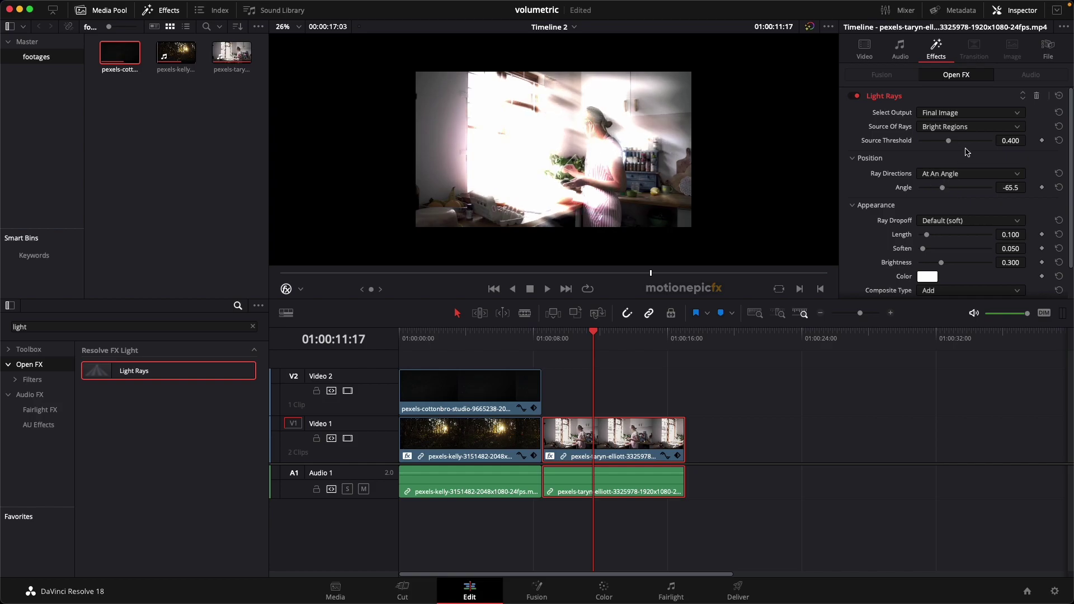
{"action": "left_click_drag", "start_coordinate": [947, 143], "coordinate": [934, 145]}
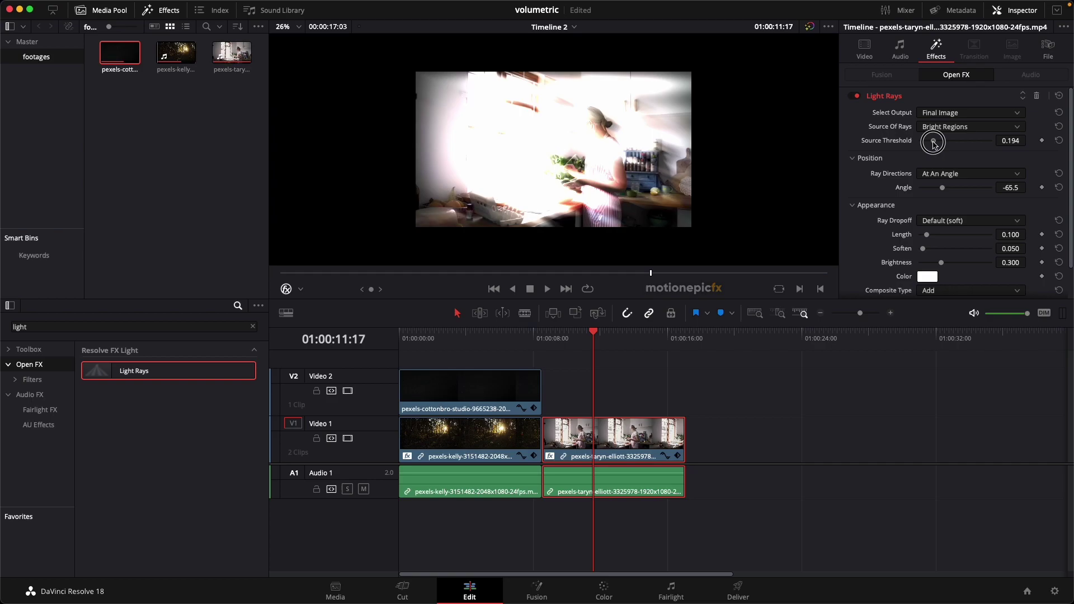
{"action": "left_click", "coordinate": [933, 222]}
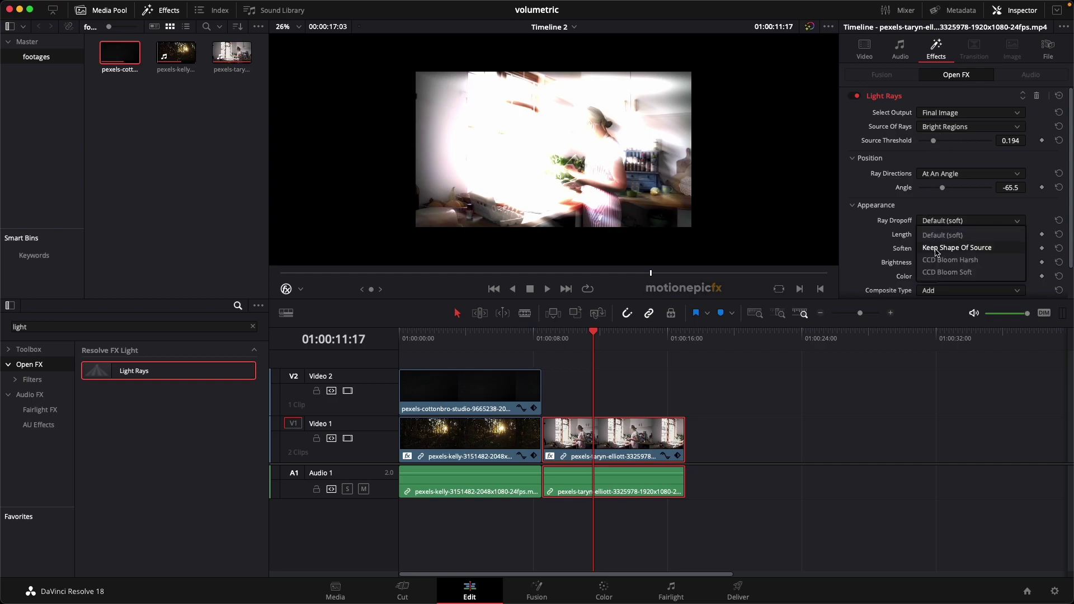
{"action": "left_click", "coordinate": [937, 248]}
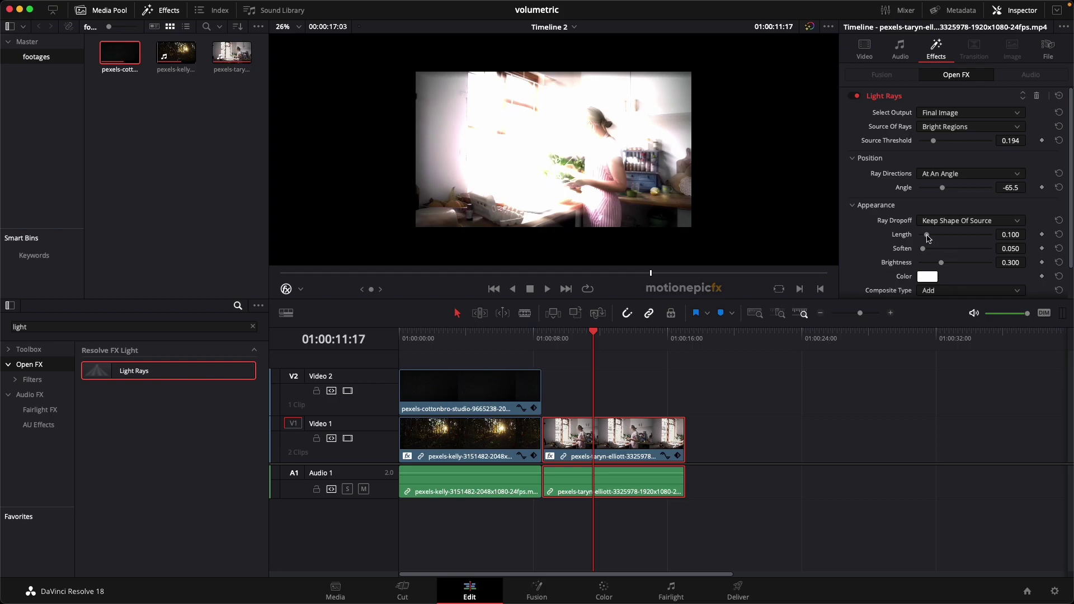
{"action": "left_click_drag", "start_coordinate": [927, 234], "coordinate": [991, 269]}
{"action": "scroll", "coordinate": [901, 262], "scroll_direction": "down", "scroll_amount": 3}
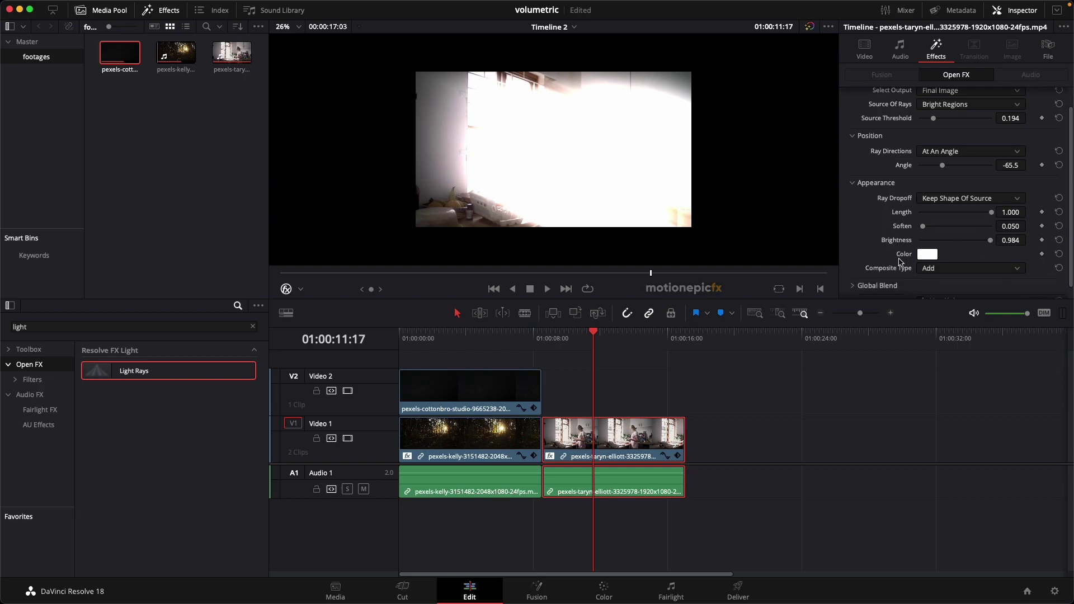
Step: Set the kitchen clip's Light Rays composite type to Screen with a 0.201 global blend
{"action": "left_click", "coordinate": [930, 256]}
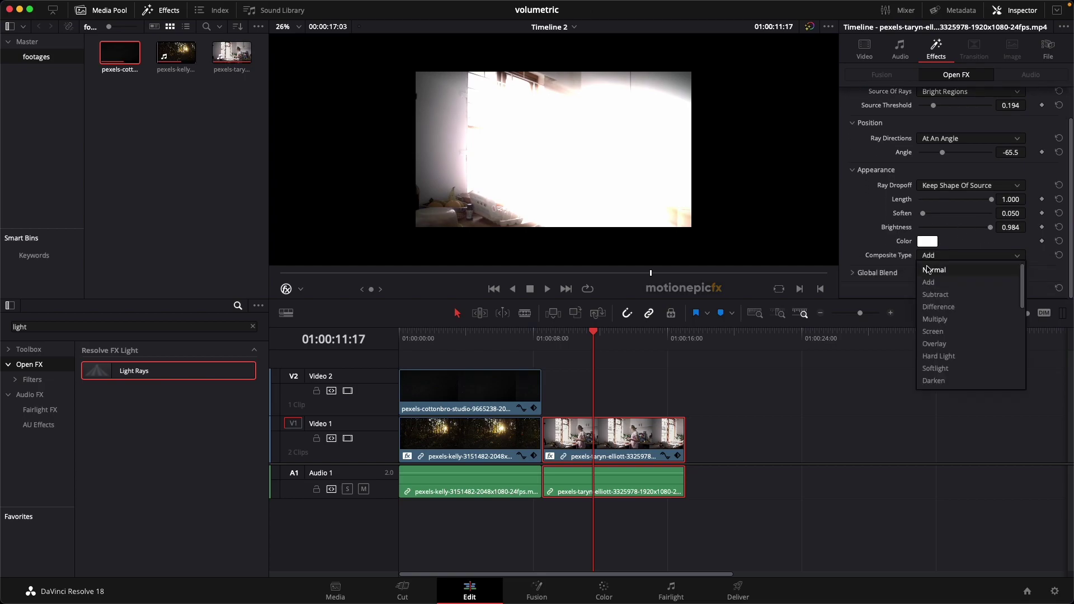
{"action": "left_click", "coordinate": [937, 332]}
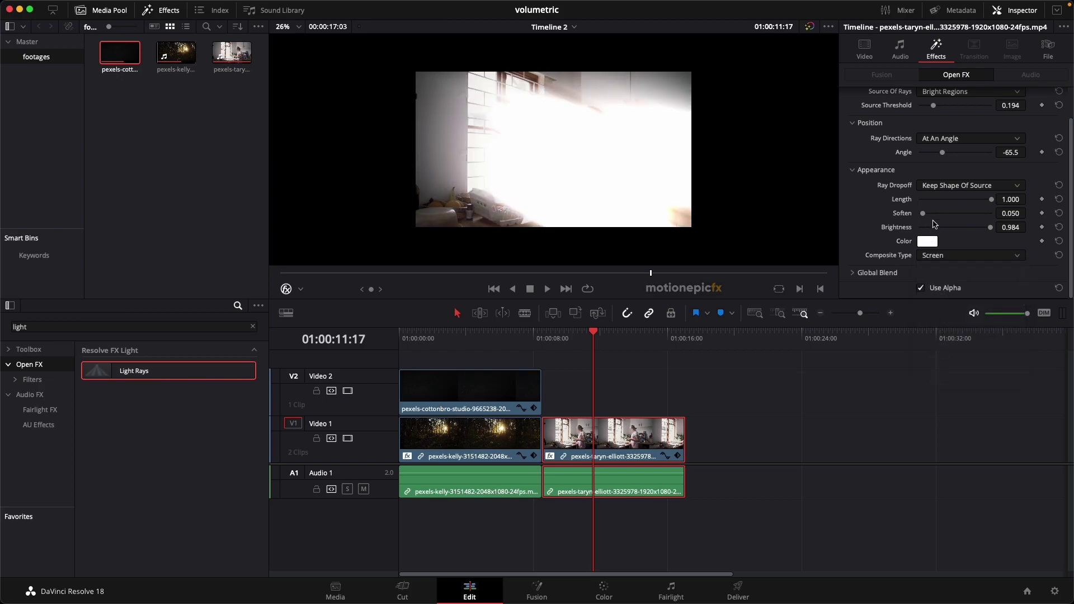
{"action": "scroll", "coordinate": [917, 174], "scroll_direction": "up", "scroll_amount": 3}
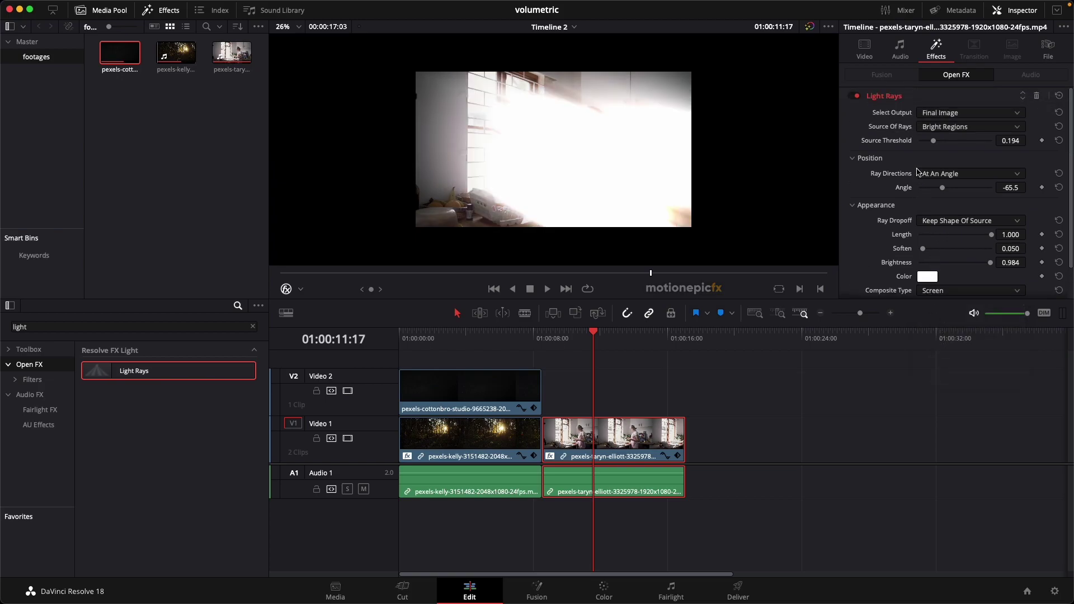
{"action": "scroll", "coordinate": [921, 191], "scroll_direction": "down", "scroll_amount": 3}
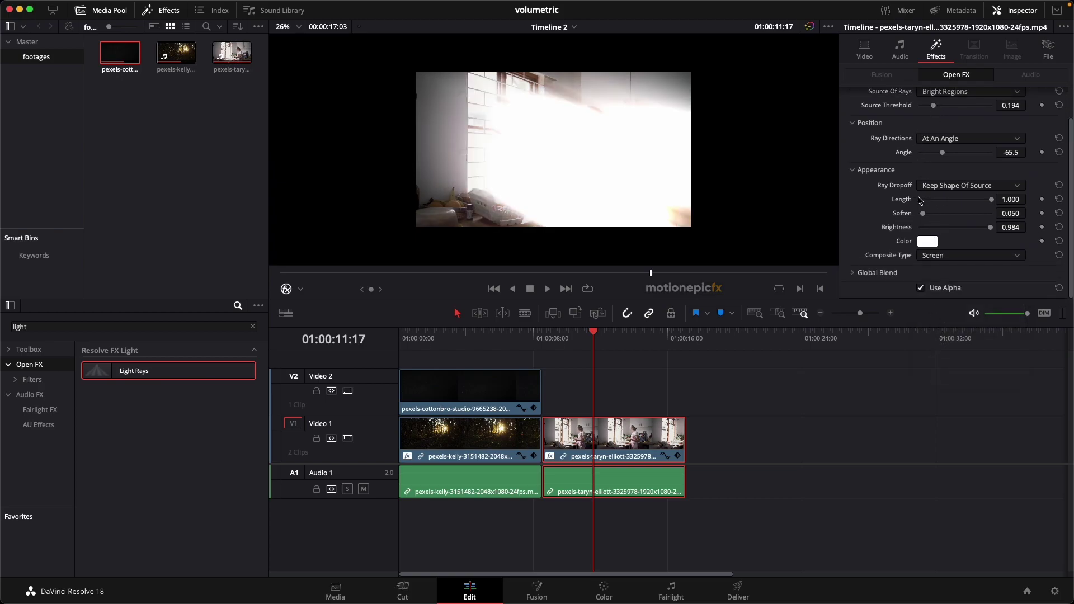
{"action": "left_click", "coordinate": [854, 273]}
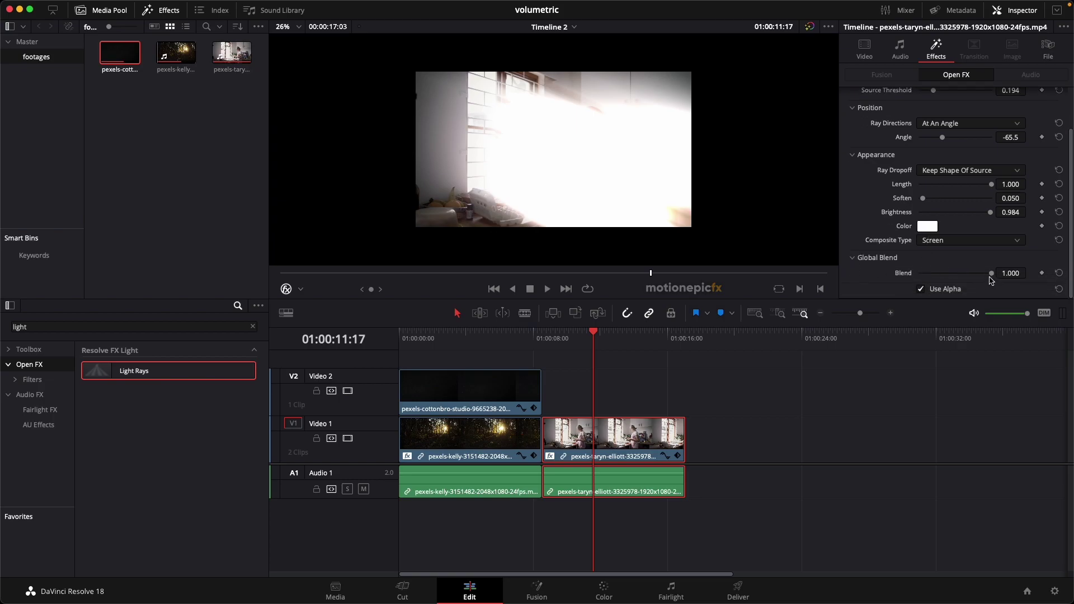
{"action": "left_click_drag", "start_coordinate": [991, 274], "coordinate": [935, 273]}
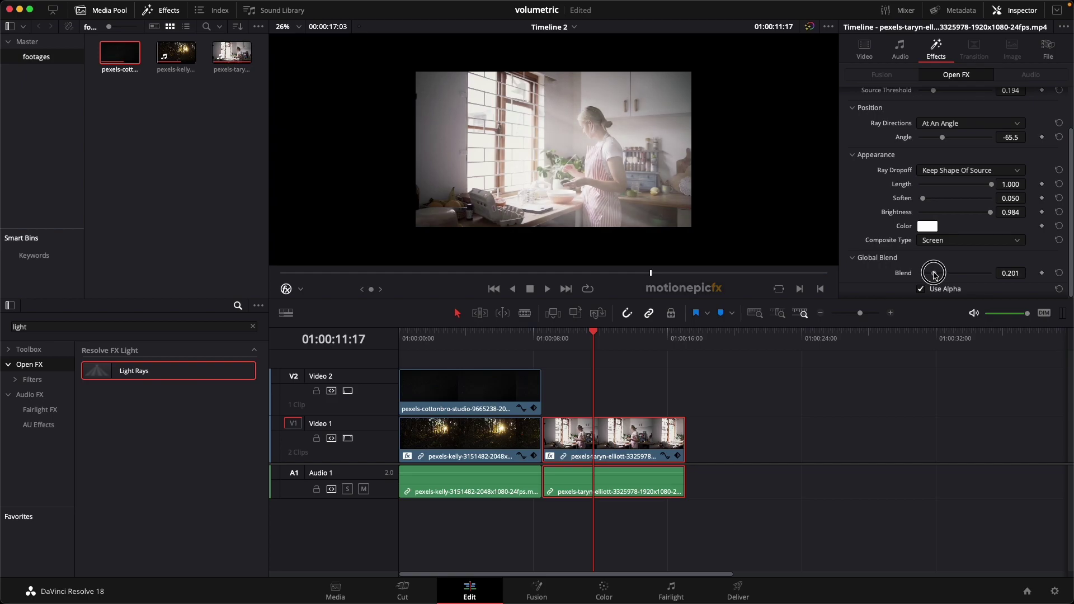
Step: Toggle the Light Rays effect off and on to compare, then select the V2 dust overlay clip
{"action": "scroll", "coordinate": [952, 195], "scroll_direction": "up", "scroll_amount": 2}
{"action": "left_click", "coordinate": [855, 97]}
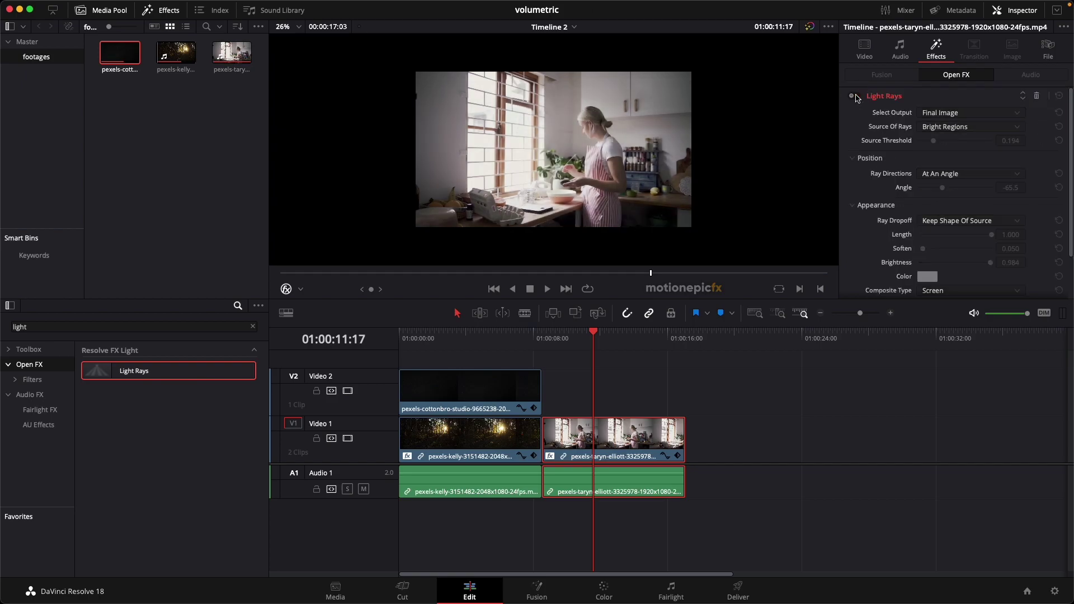
{"action": "left_click", "coordinate": [854, 97]}
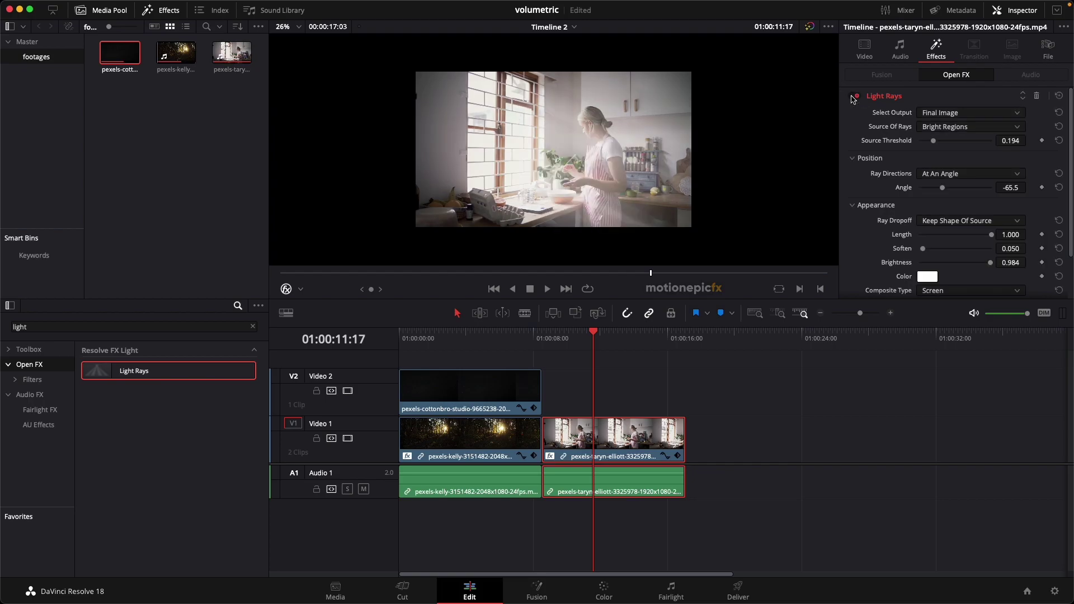
{"action": "left_click", "coordinate": [480, 408]}
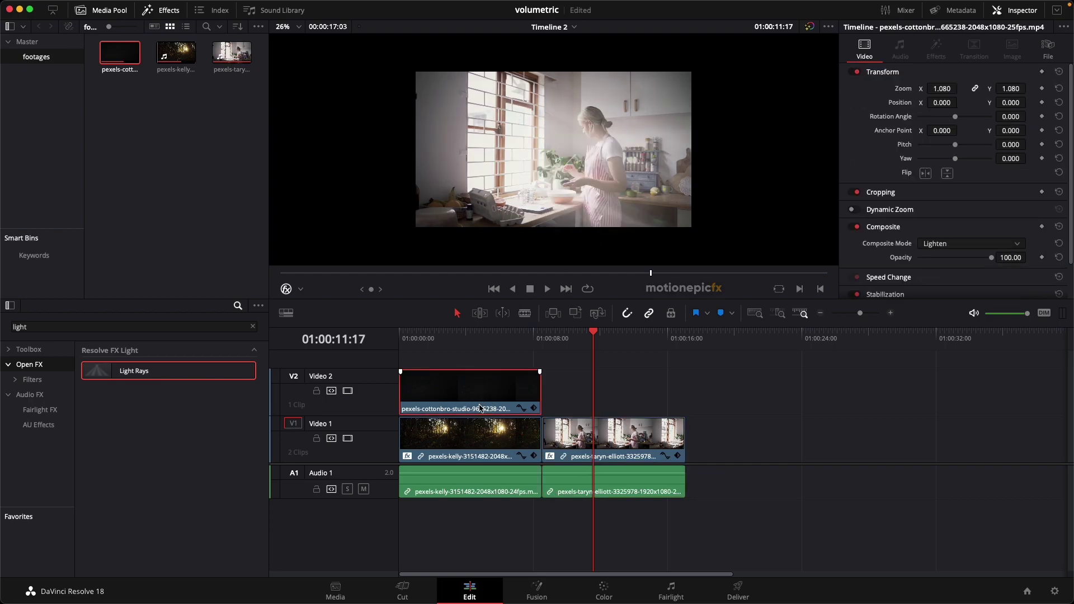
Step: Alt-drag a copy of the dust overlay above the kitchen clip and play back that section
{"action": "left_click_drag", "start_coordinate": [466, 397], "coordinate": [643, 394]}
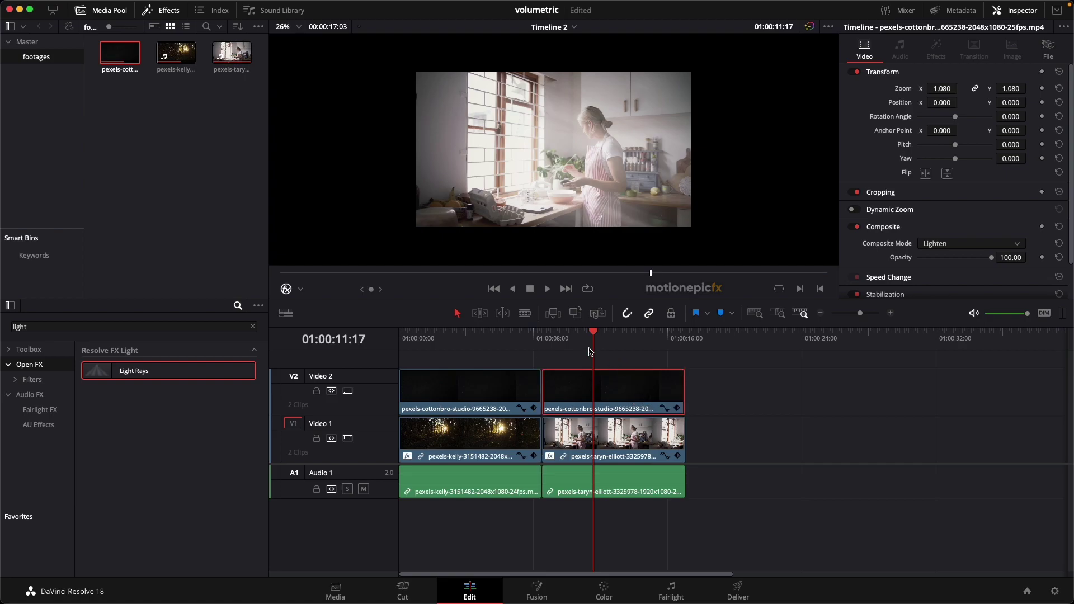
{"action": "left_click", "coordinate": [559, 342]}
{"action": "key", "text": "space"}
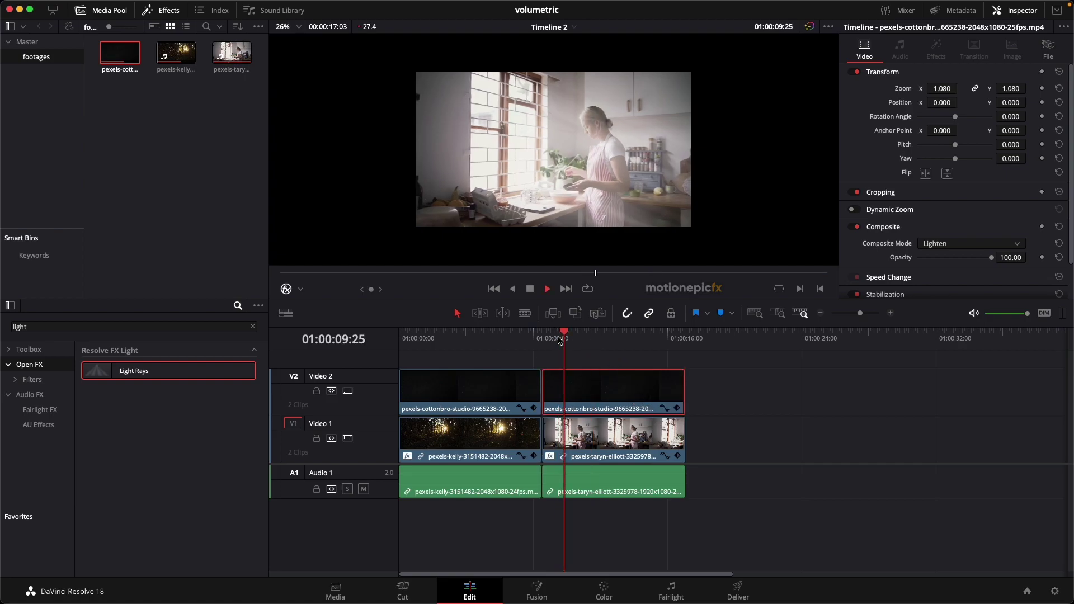
{"action": "key", "text": "space"}
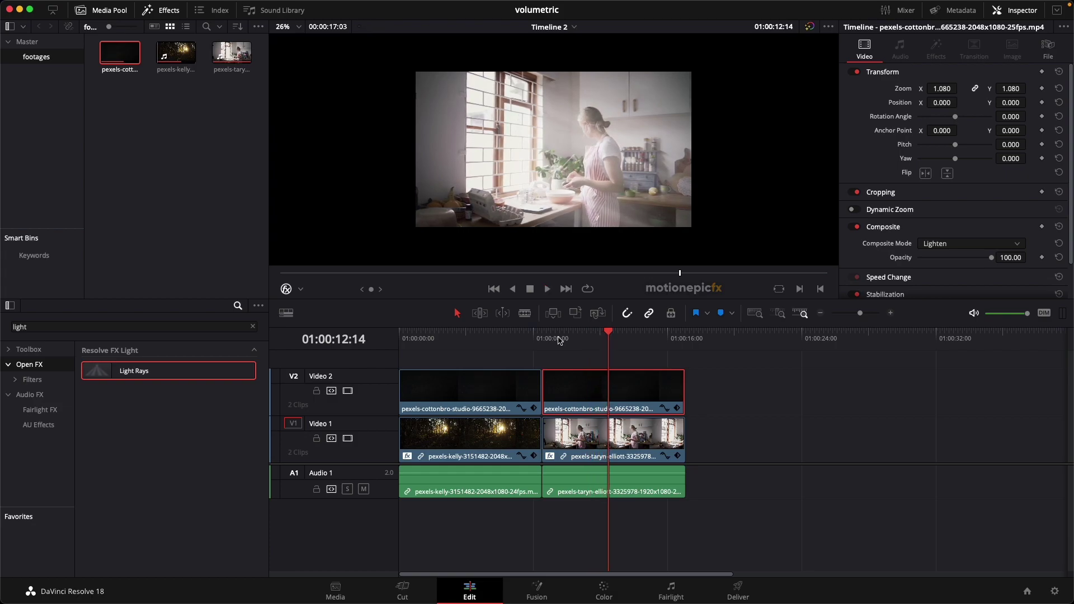
Step: Disable Video 1 and replay the kitchen section to see the dust overlay alone
{"action": "key", "text": "Up"}
{"action": "left_click", "coordinate": [347, 440]}
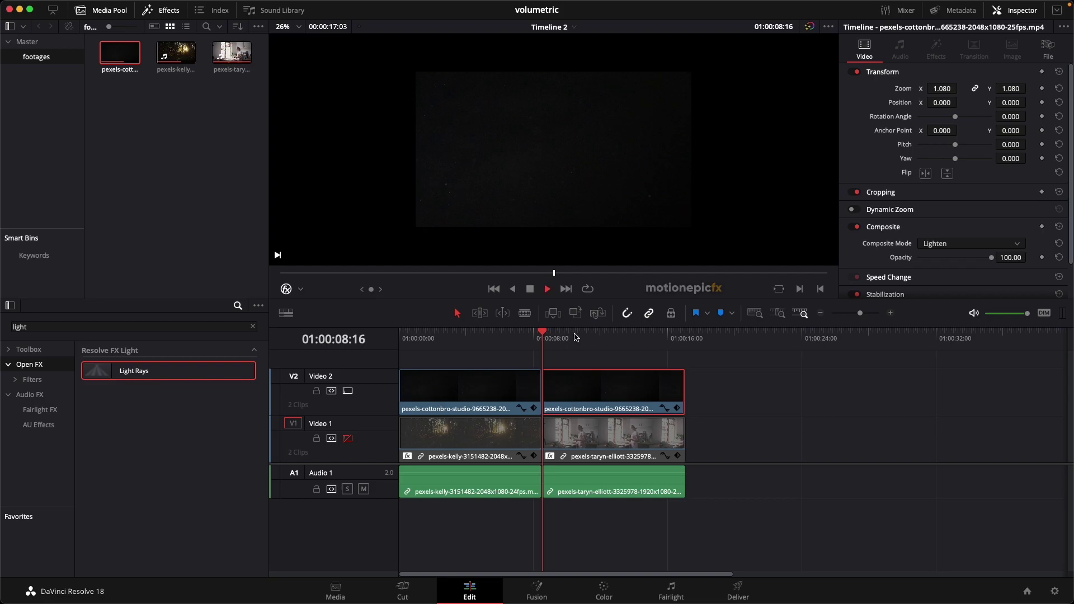
{"action": "key", "text": "space"}
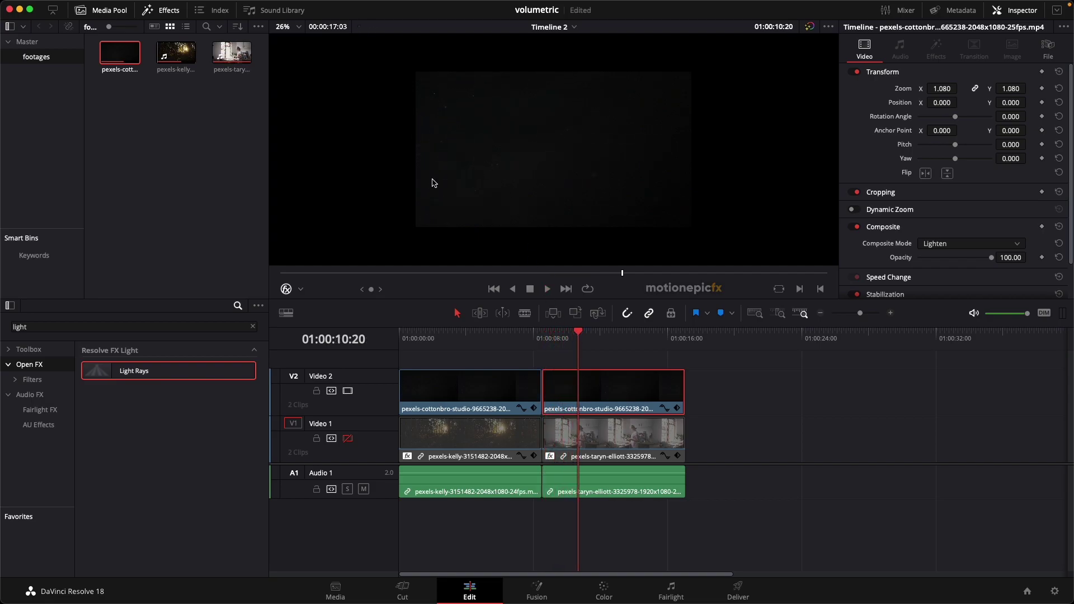
Step: Re-enable Video 1, move to 12:15 in the kitchen section, and select the second dust overlay
{"action": "left_click", "coordinate": [347, 438]}
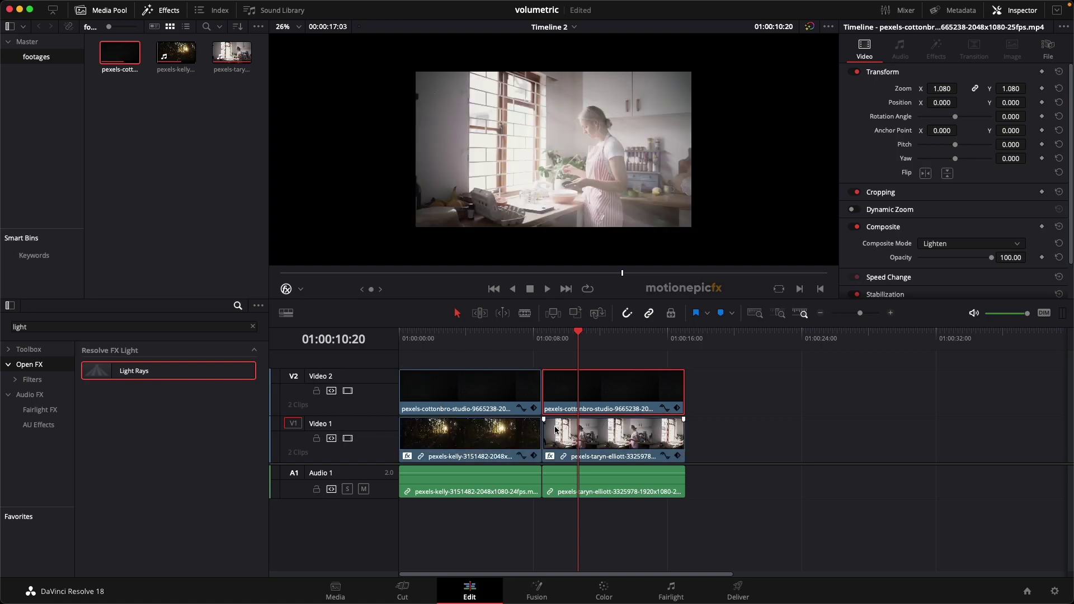
{"action": "left_click", "coordinate": [576, 435]}
{"action": "left_click", "coordinate": [609, 336]}
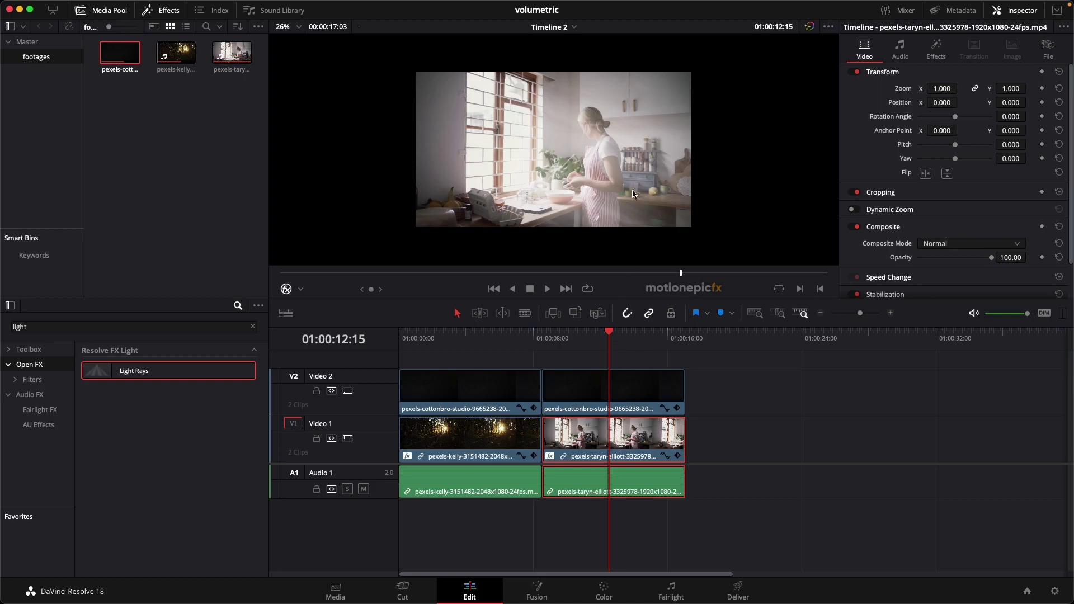
{"action": "left_click", "coordinate": [625, 405]}
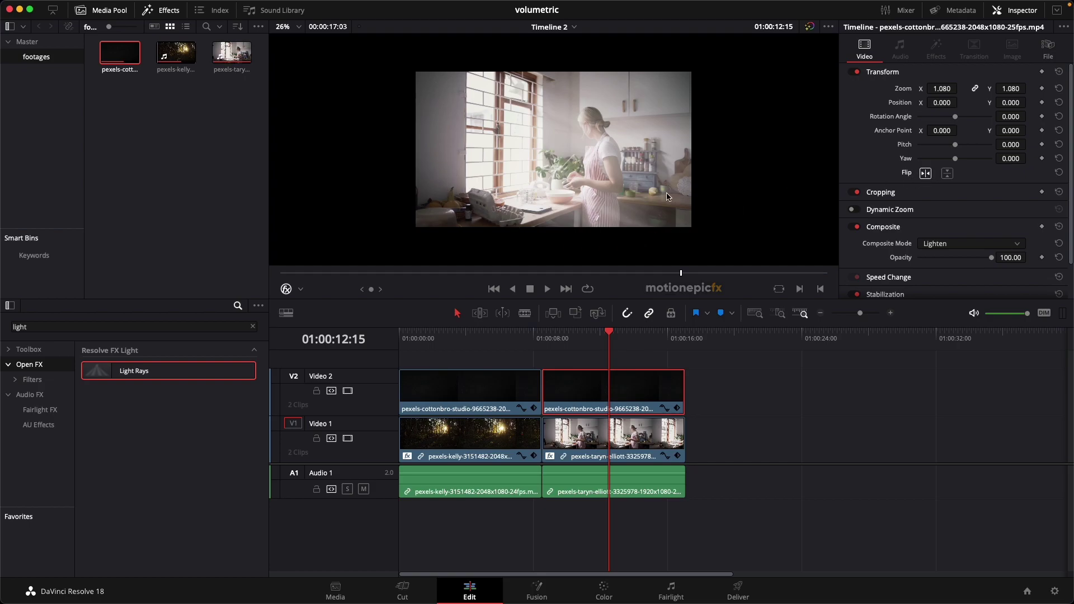
{"action": "left_click", "coordinate": [347, 438]}
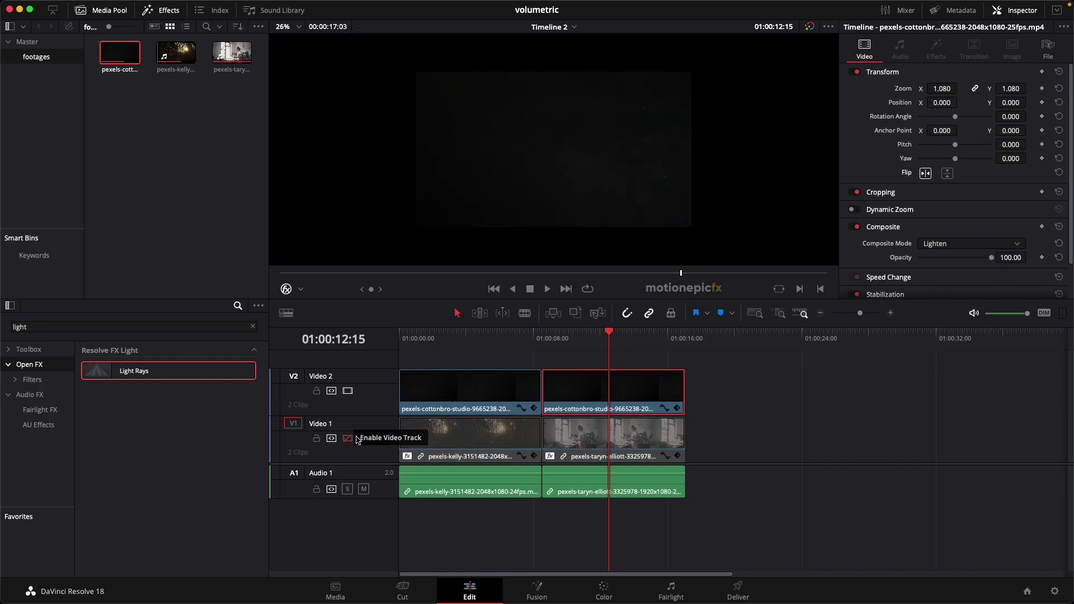
{"action": "left_click", "coordinate": [577, 342]}
{"action": "left_click_drag", "start_coordinate": [577, 342], "coordinate": [618, 346]}
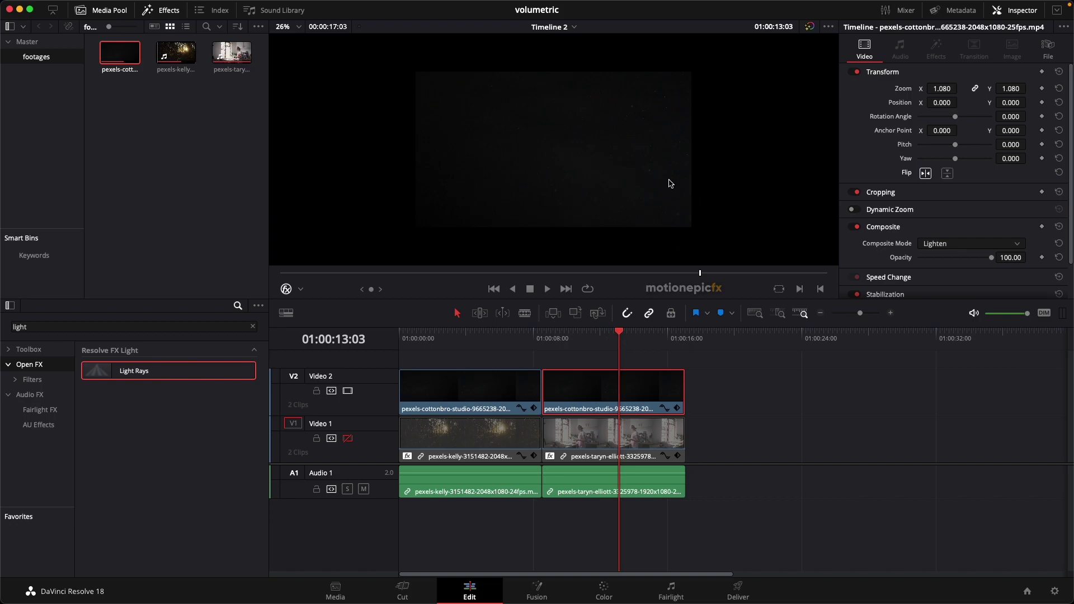
{"action": "left_click", "coordinate": [347, 438]}
{"action": "left_click", "coordinate": [544, 344]}
{"action": "key", "text": "space"}
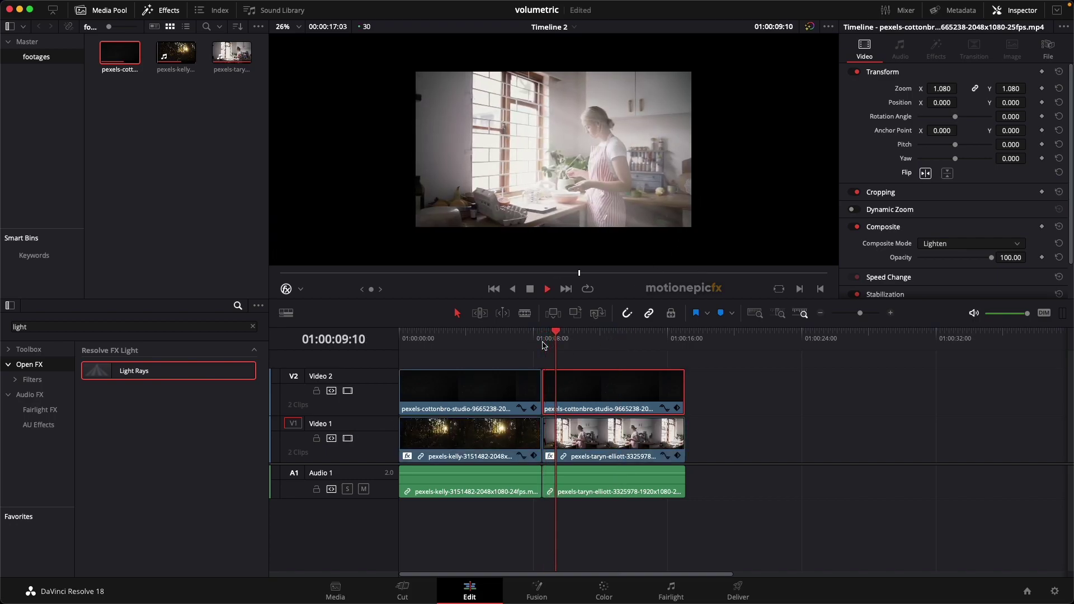